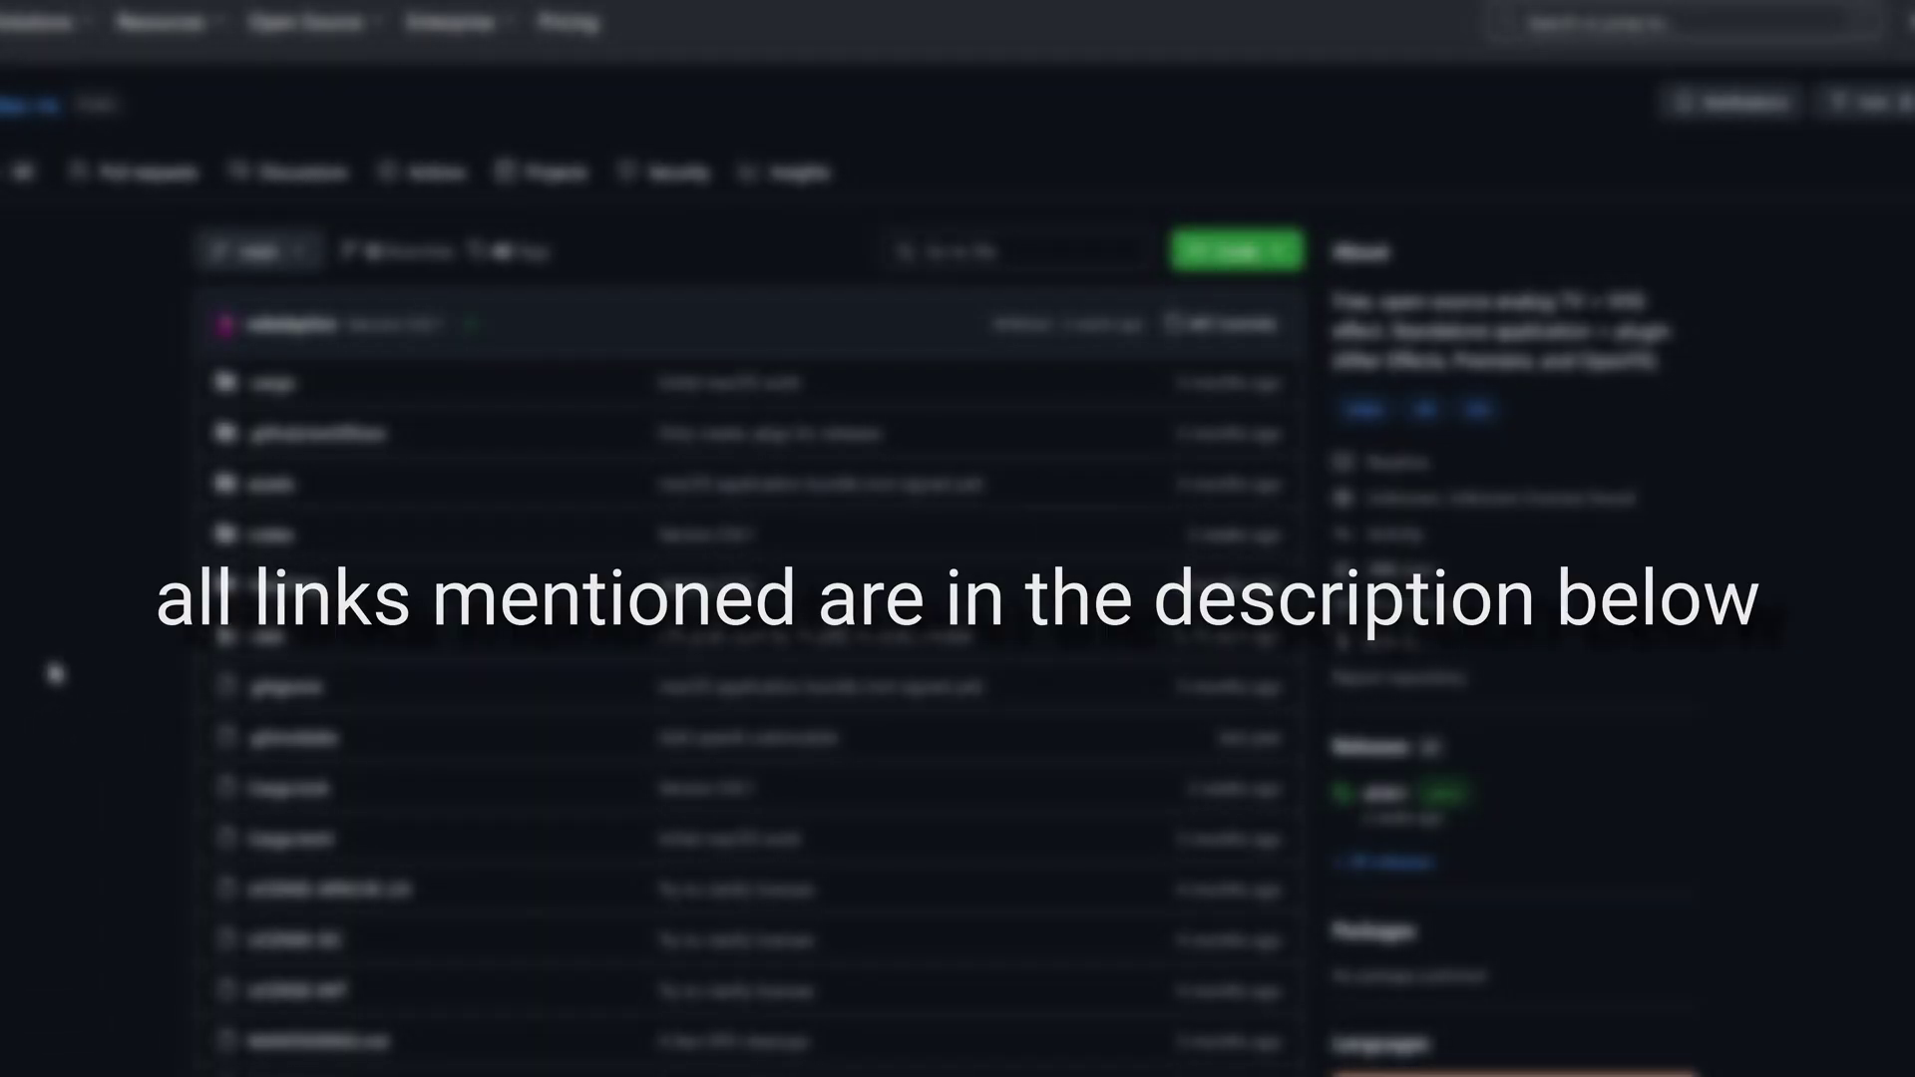
# Step: Download ntsc-rs-windows-openfx.zip from the latest ntsc-rs release's Assets list
pyautogui.scroll(-2, 66, 655)
pyautogui.scroll(-15, 65, 654)
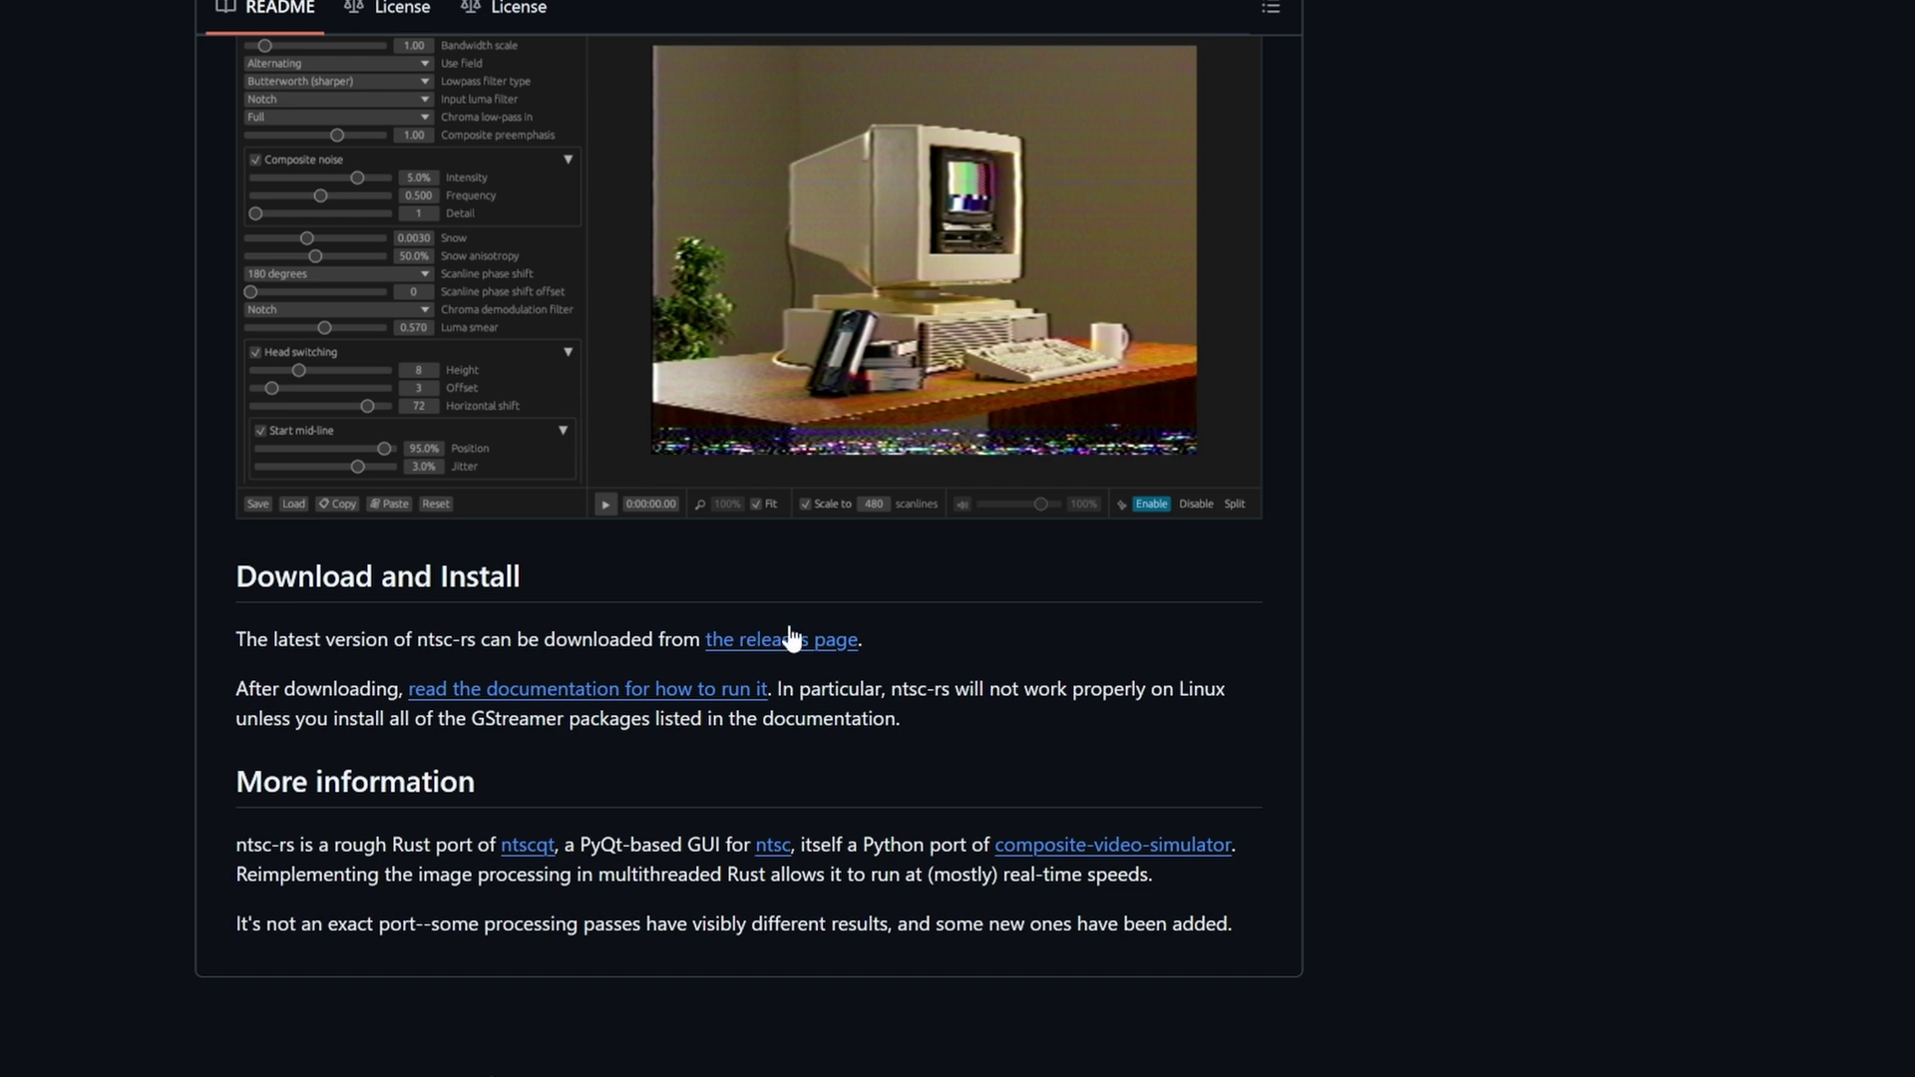
pyautogui.scroll(-8, 376, 748)
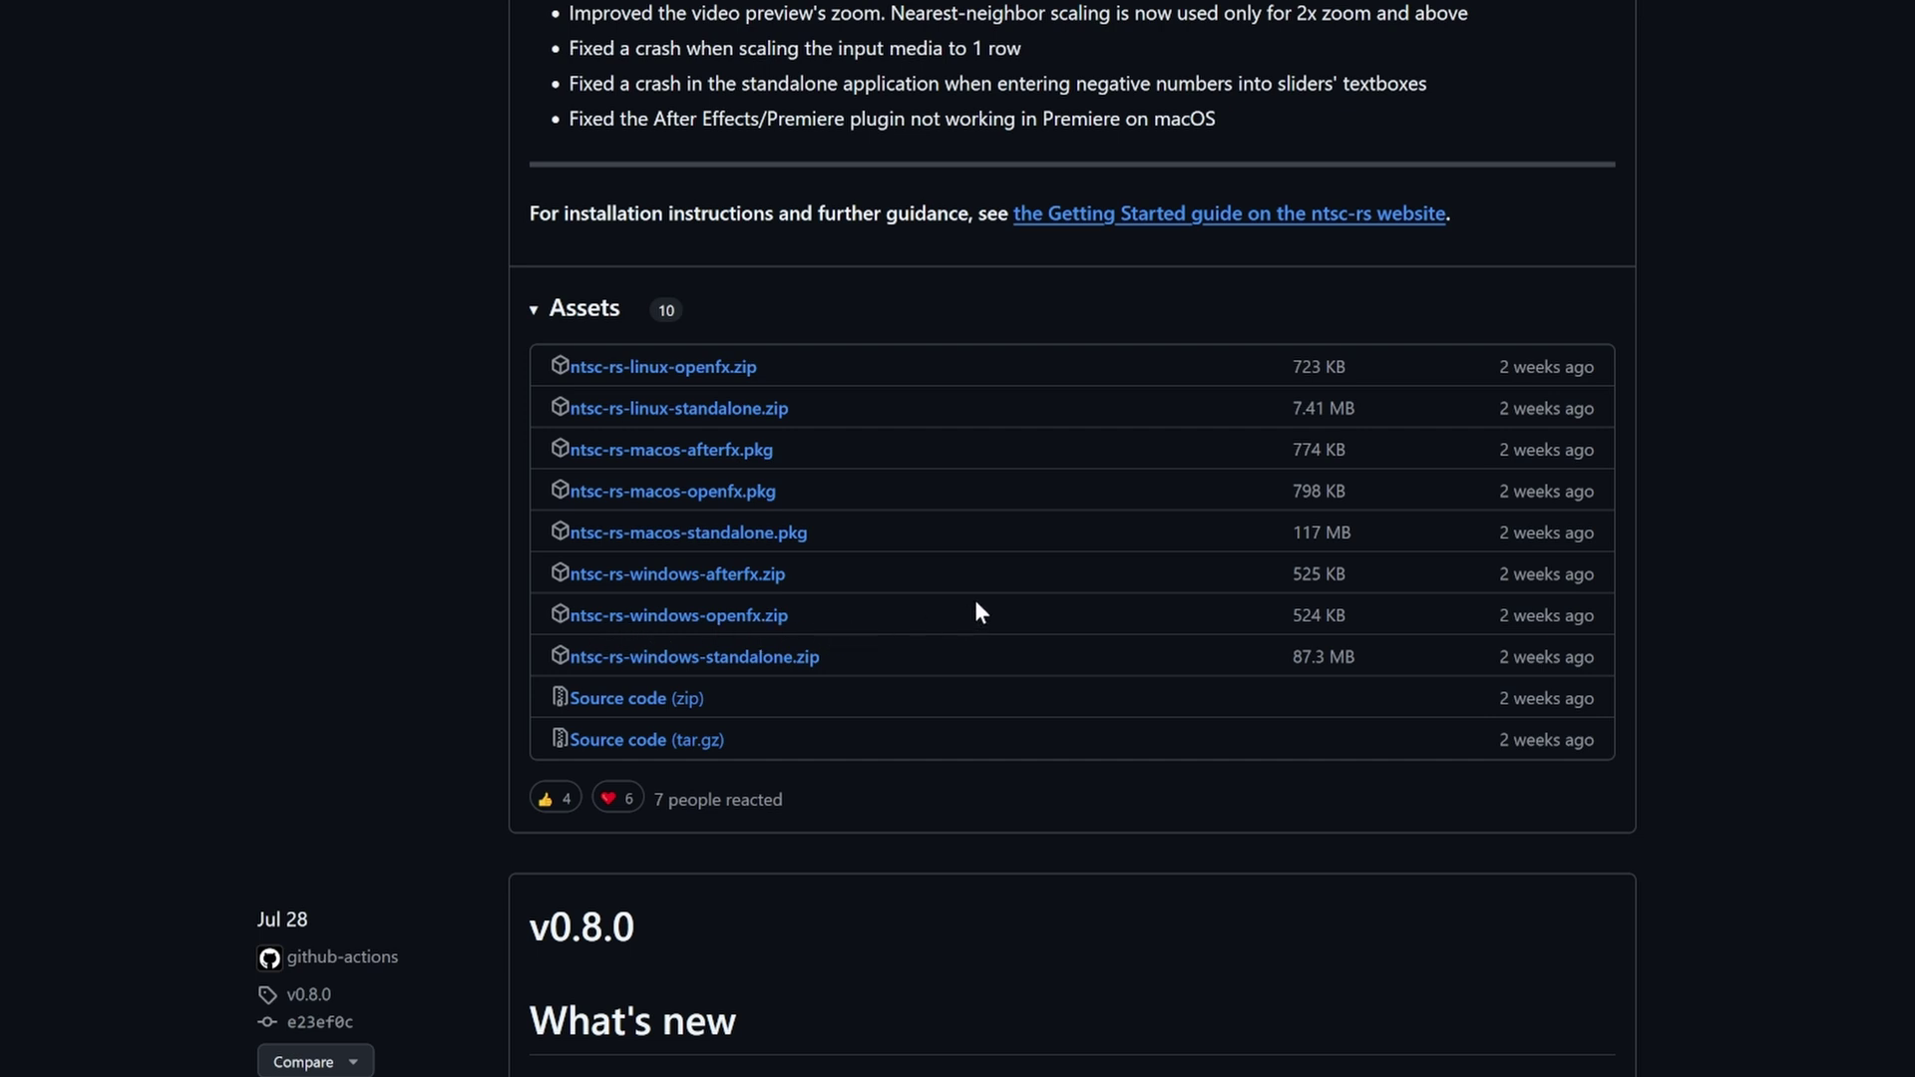
pyautogui.click(727, 614)
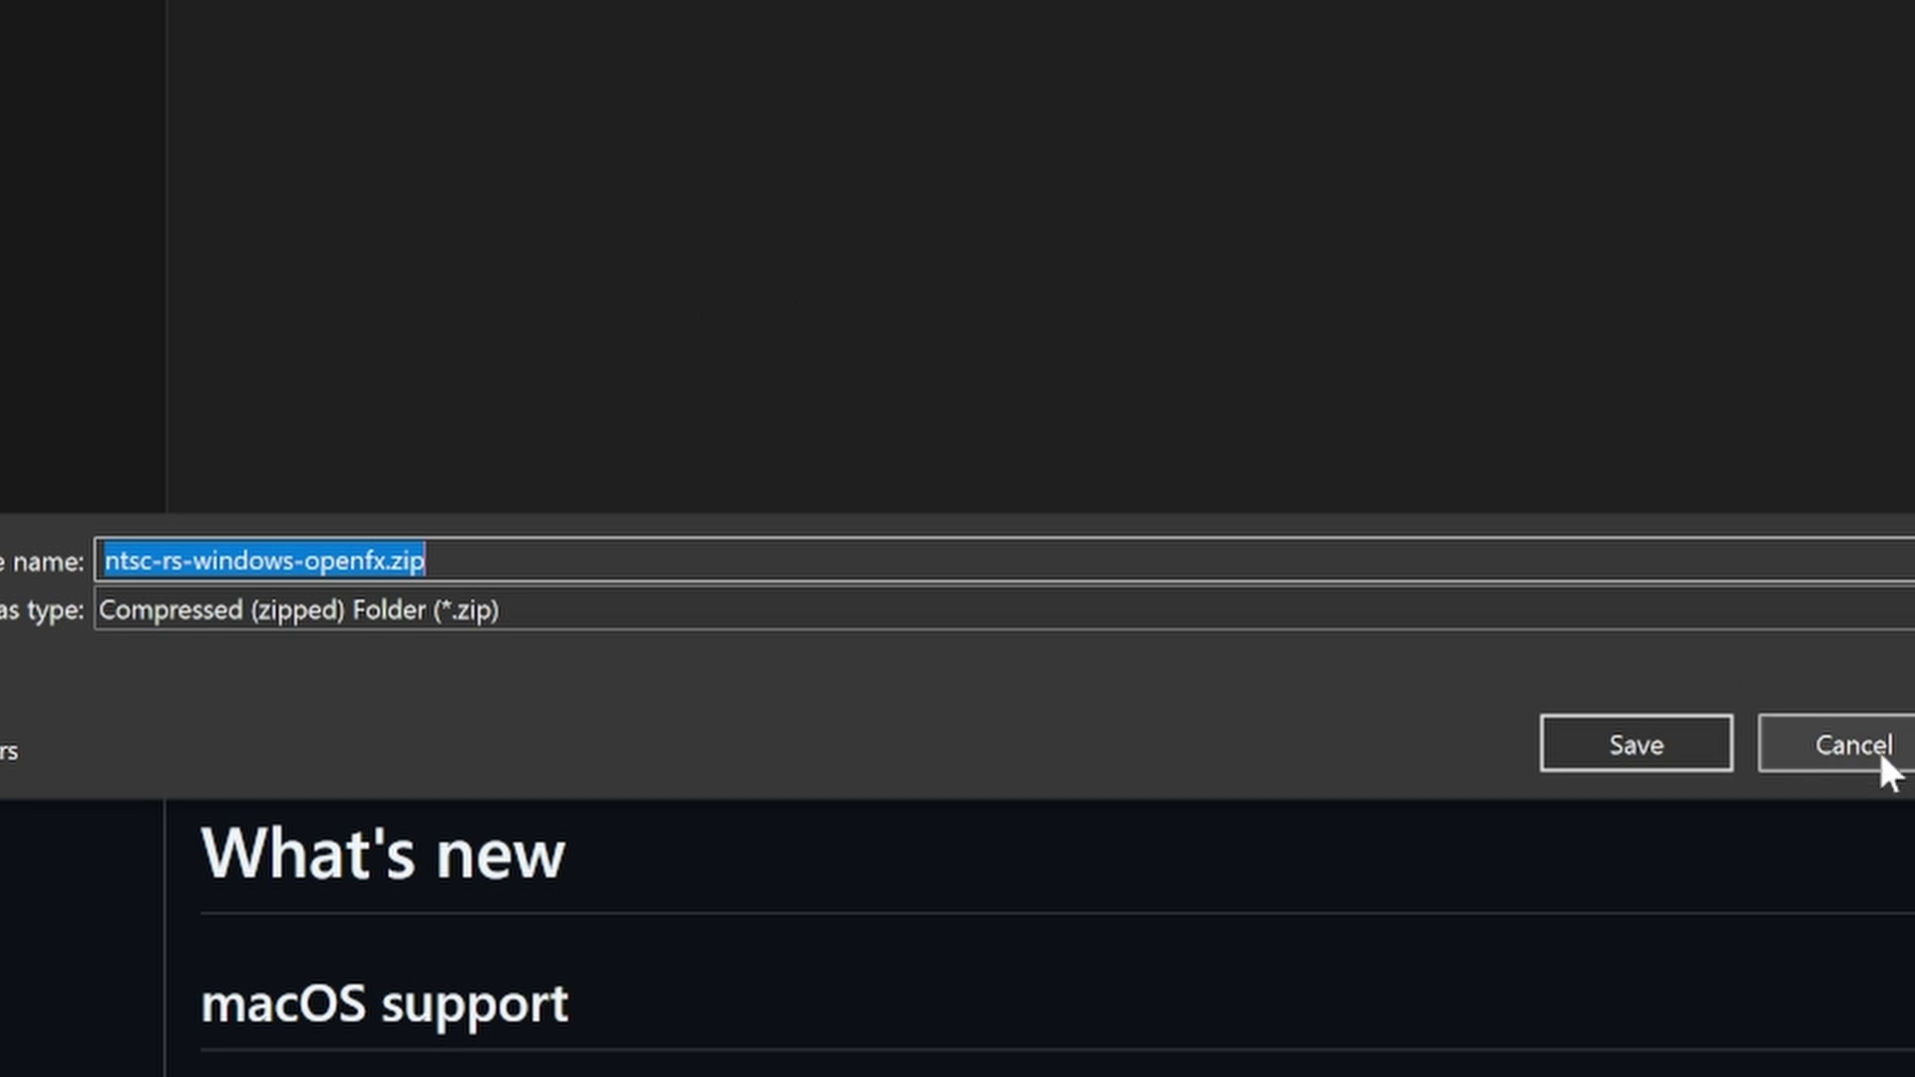
# Step: Save the zip and open its ntsc-rs-windows-openfx folder
pyautogui.click(1596, 760)
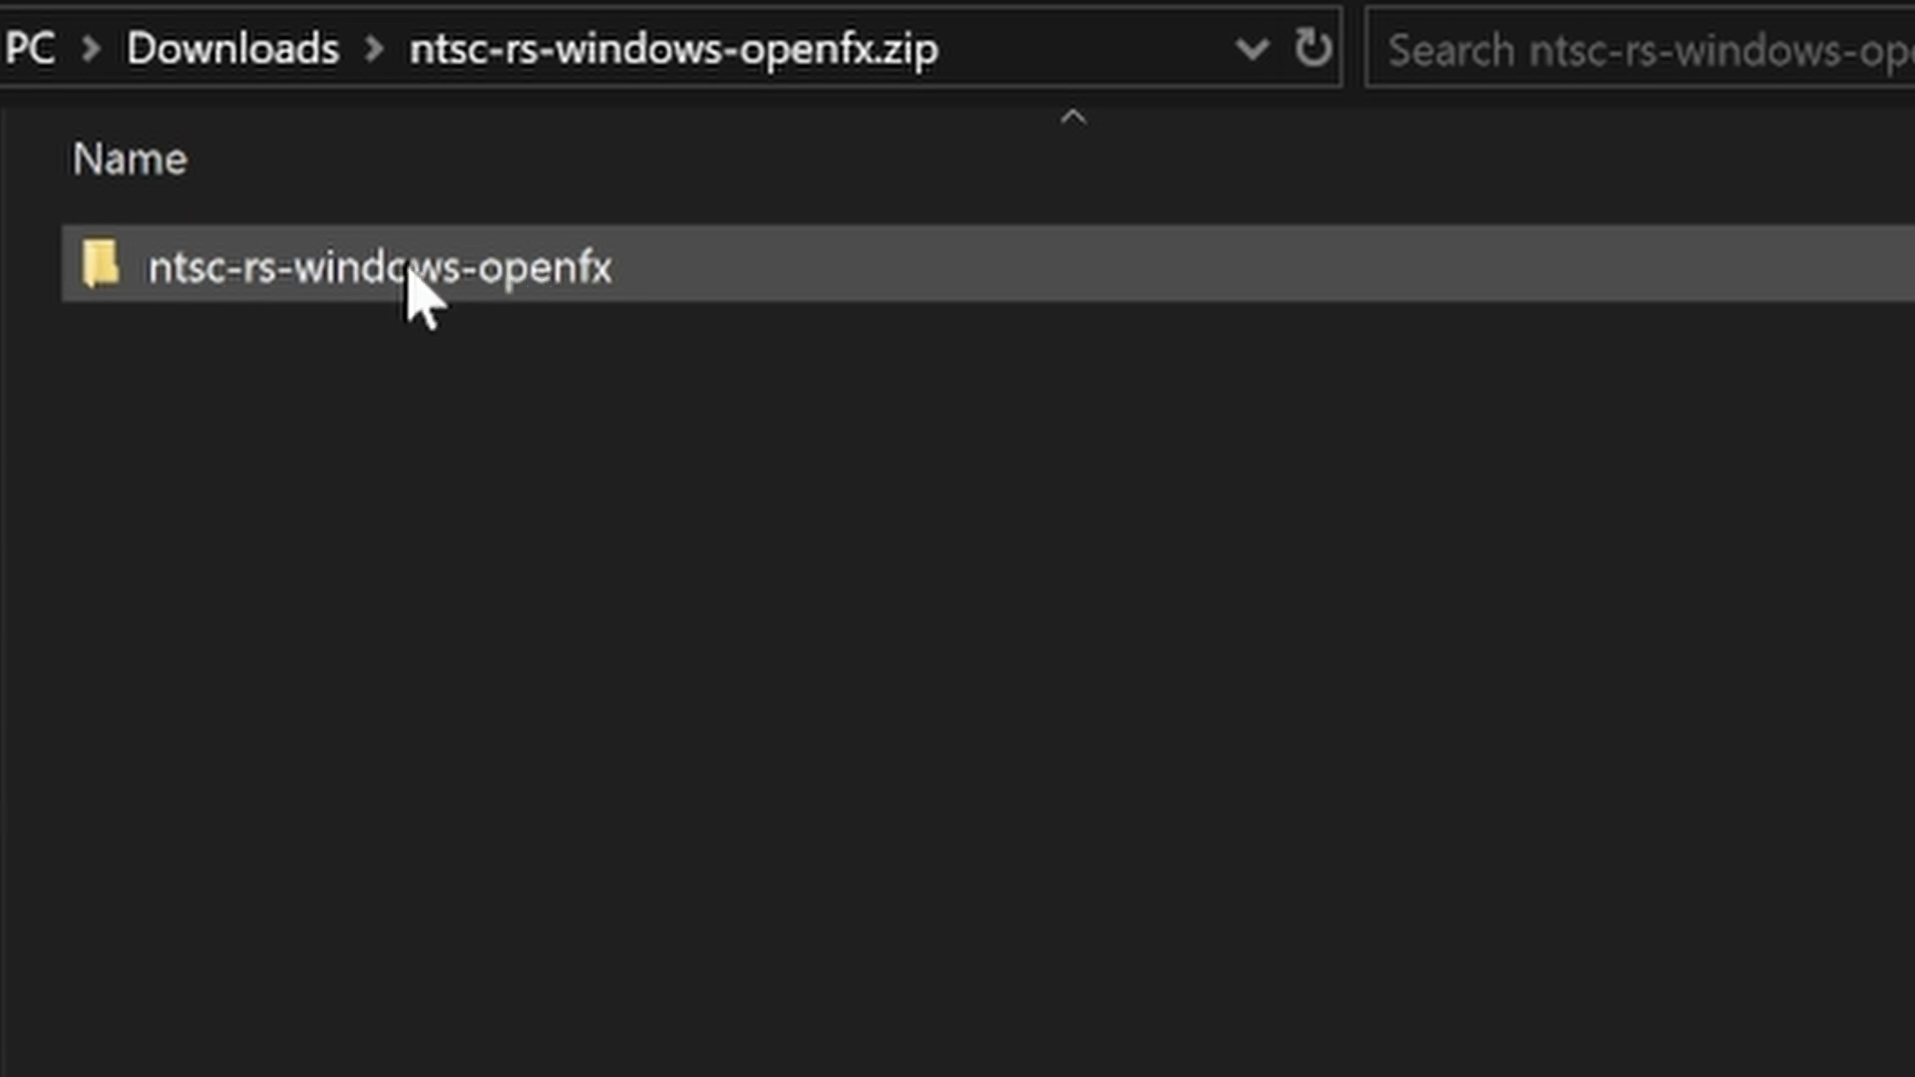
pyautogui.click(409, 269)
pyautogui.doubleClick(409, 270)
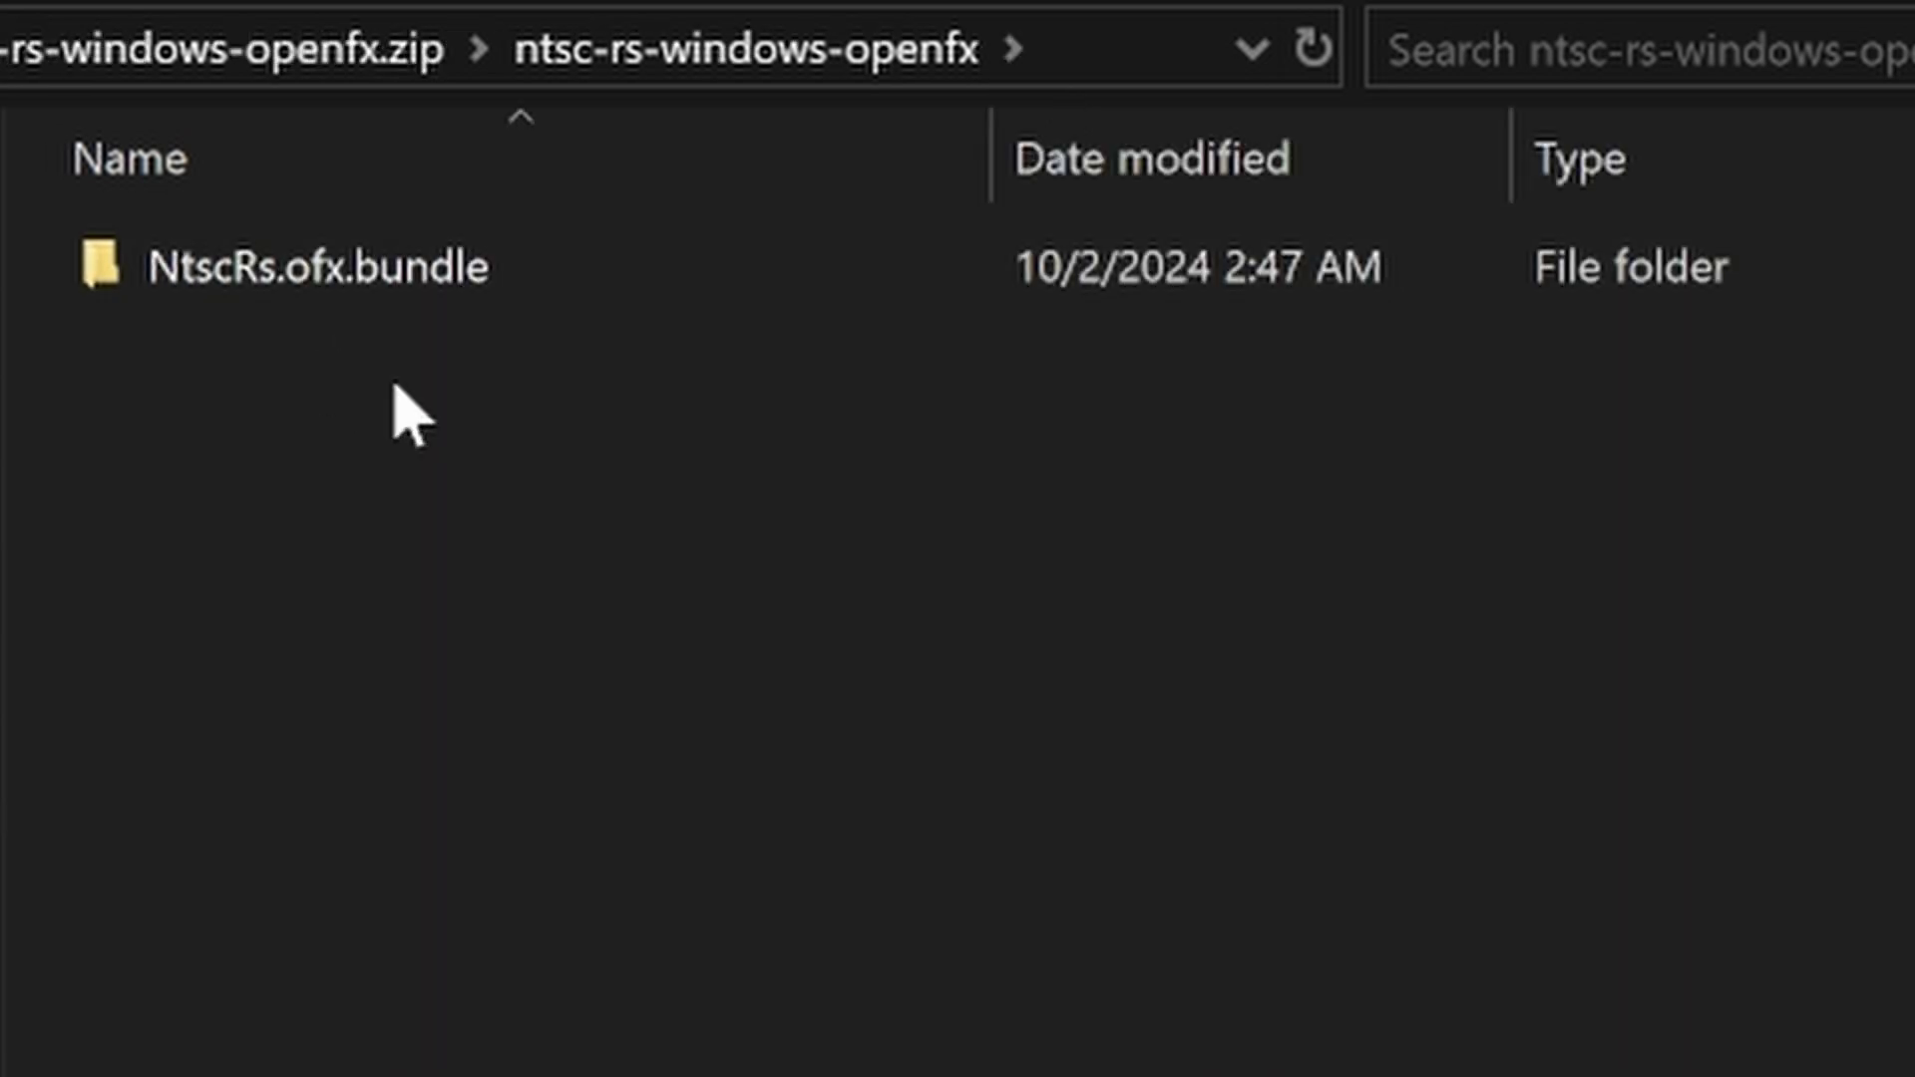
# Step: Copy NtscRs.ofx.bundle into C:\Program Files\Common Files\OFX\Plugins
pyautogui.click(493, 289)
pyautogui.rightClick(514, 287)
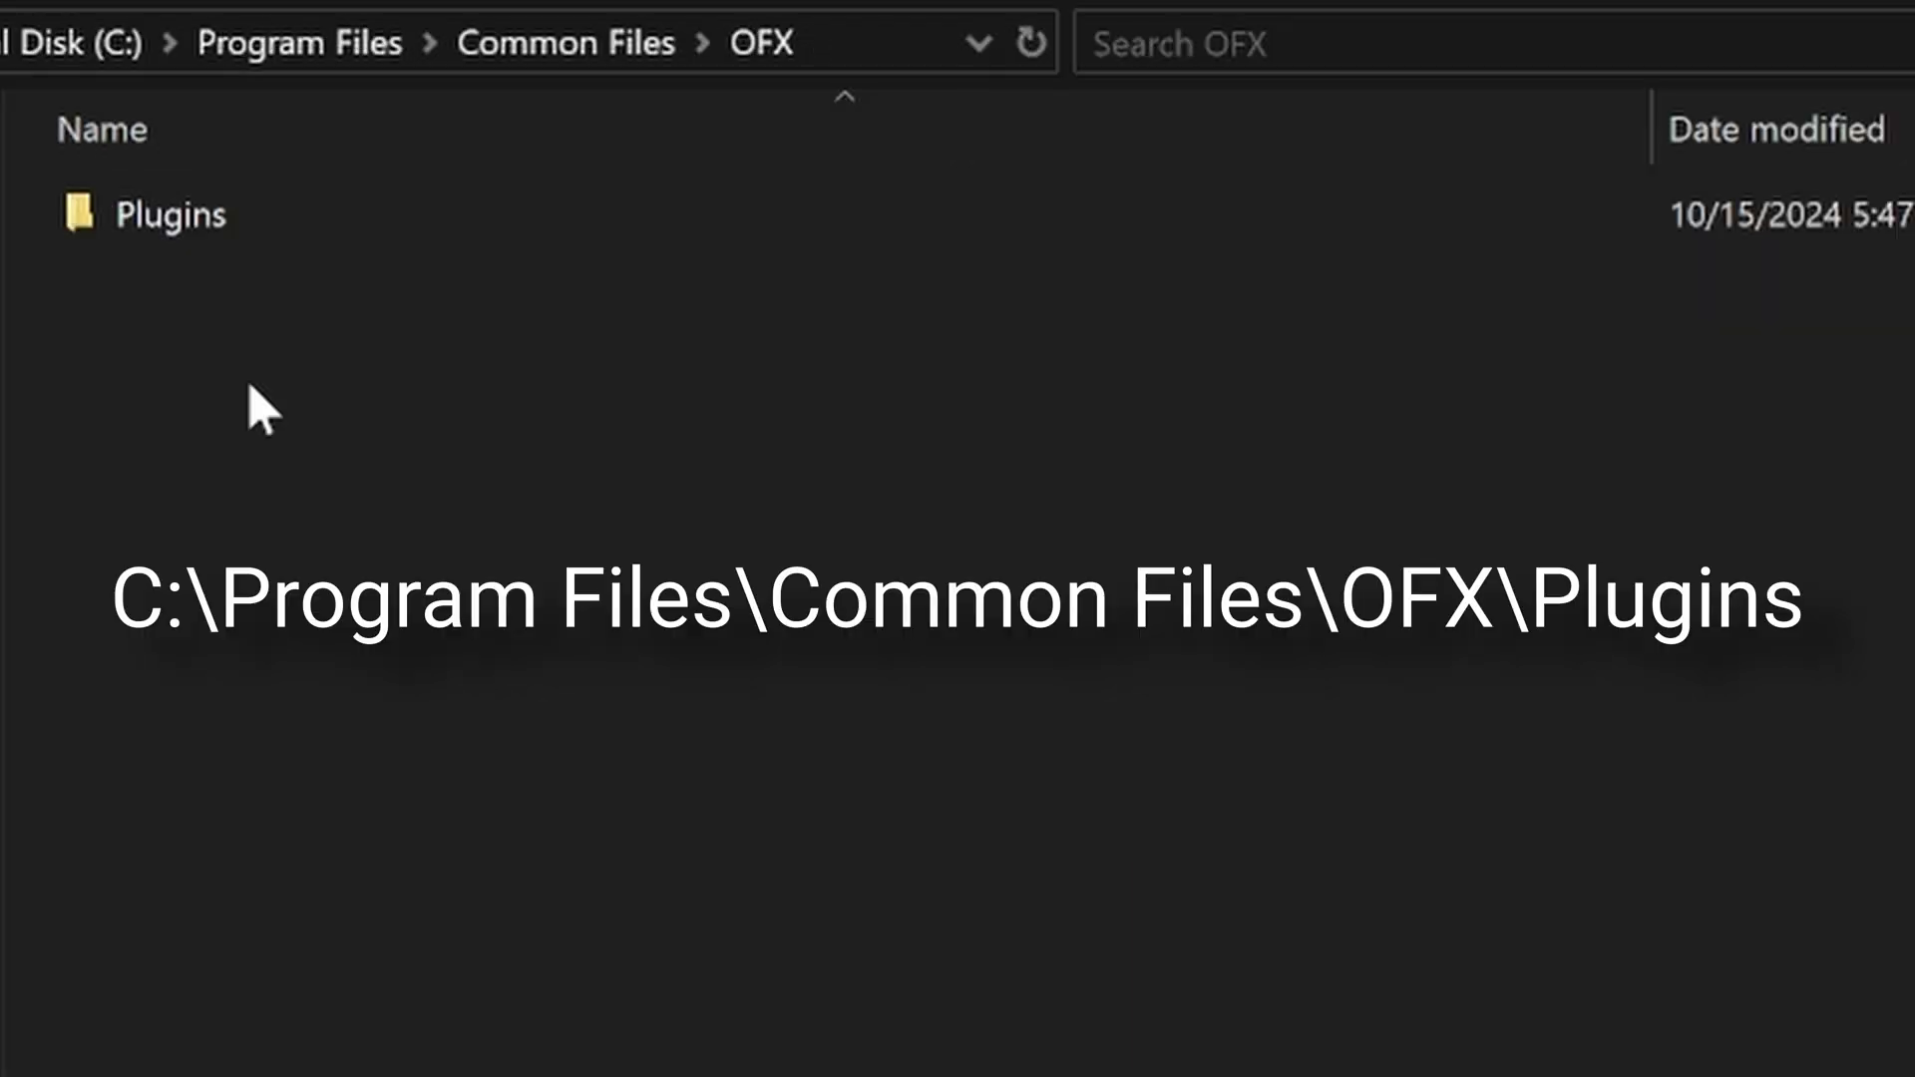
pyautogui.click(249, 237)
pyautogui.doubleClick(250, 238)
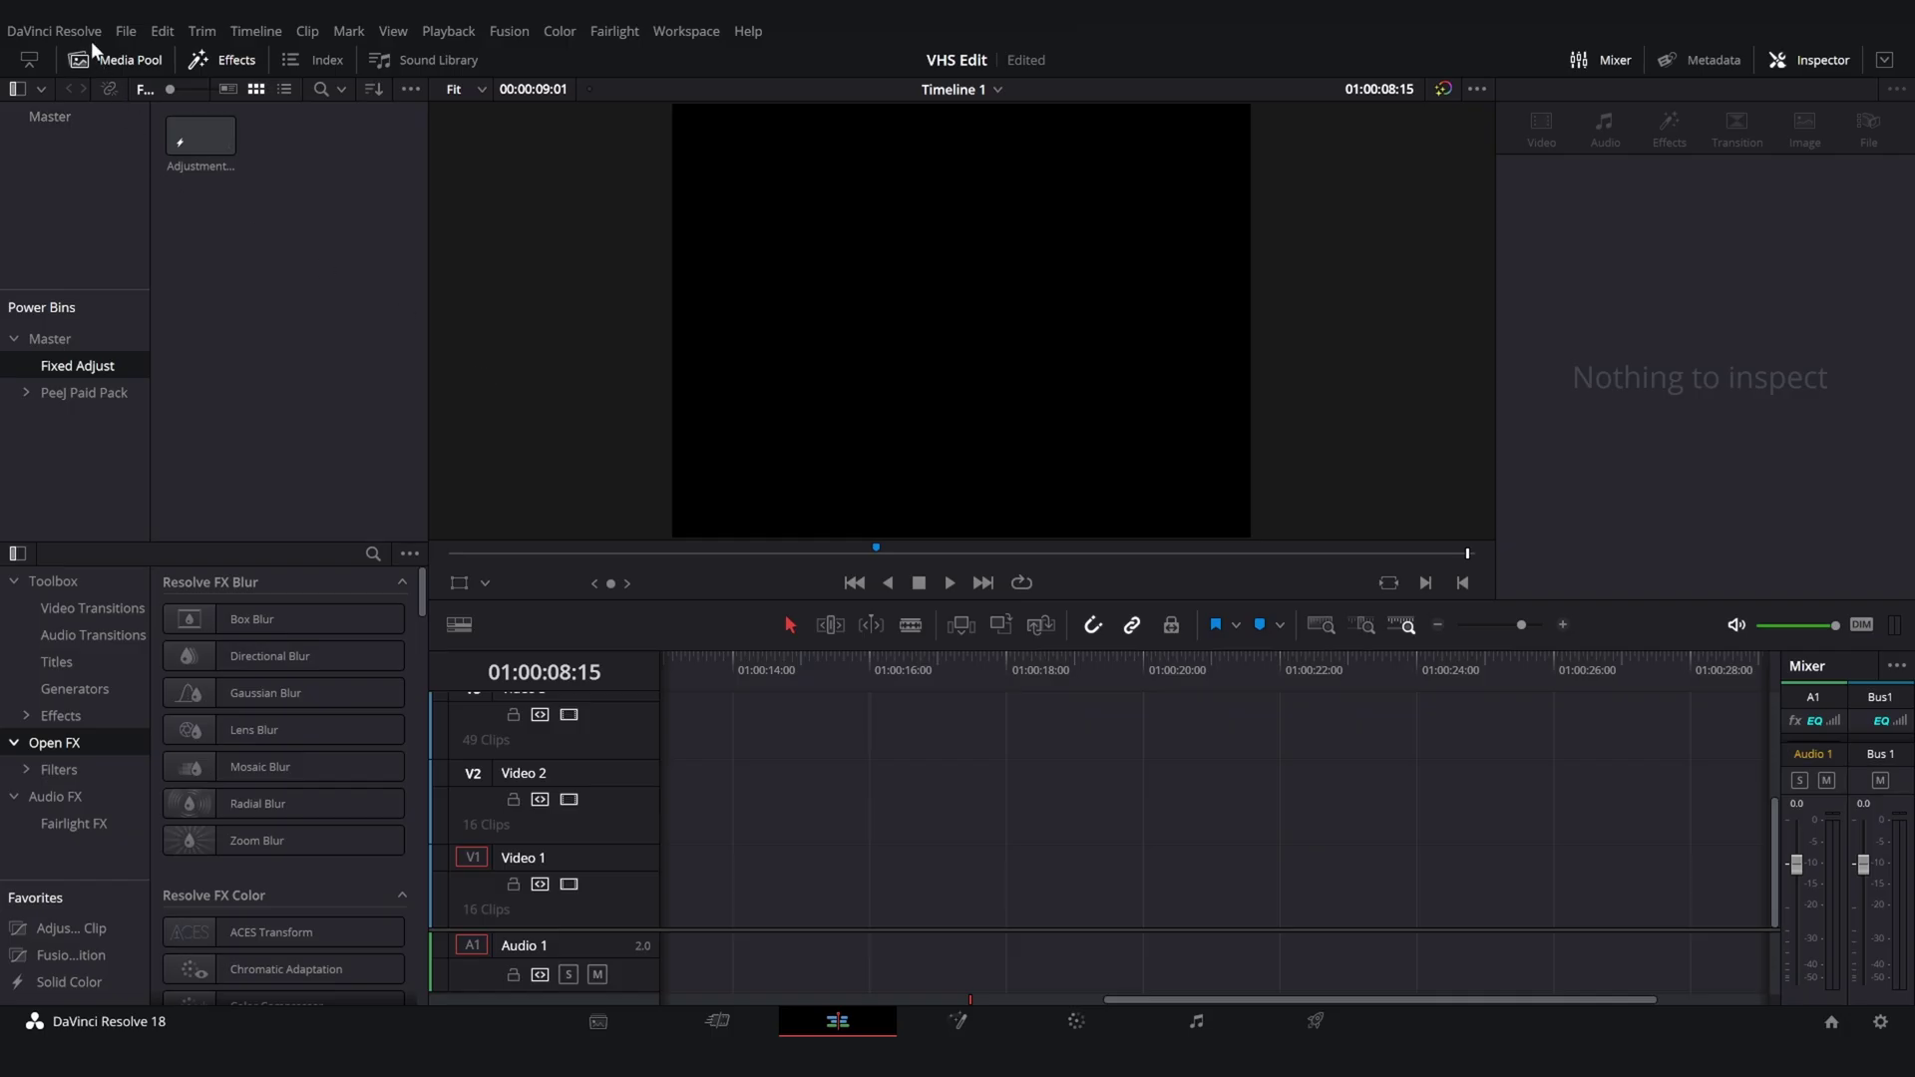
# Step: Confirm NtscRs.ofx.bundle is loaded under Preferences > System > Video Plugins, then save
pyautogui.click(87, 33)
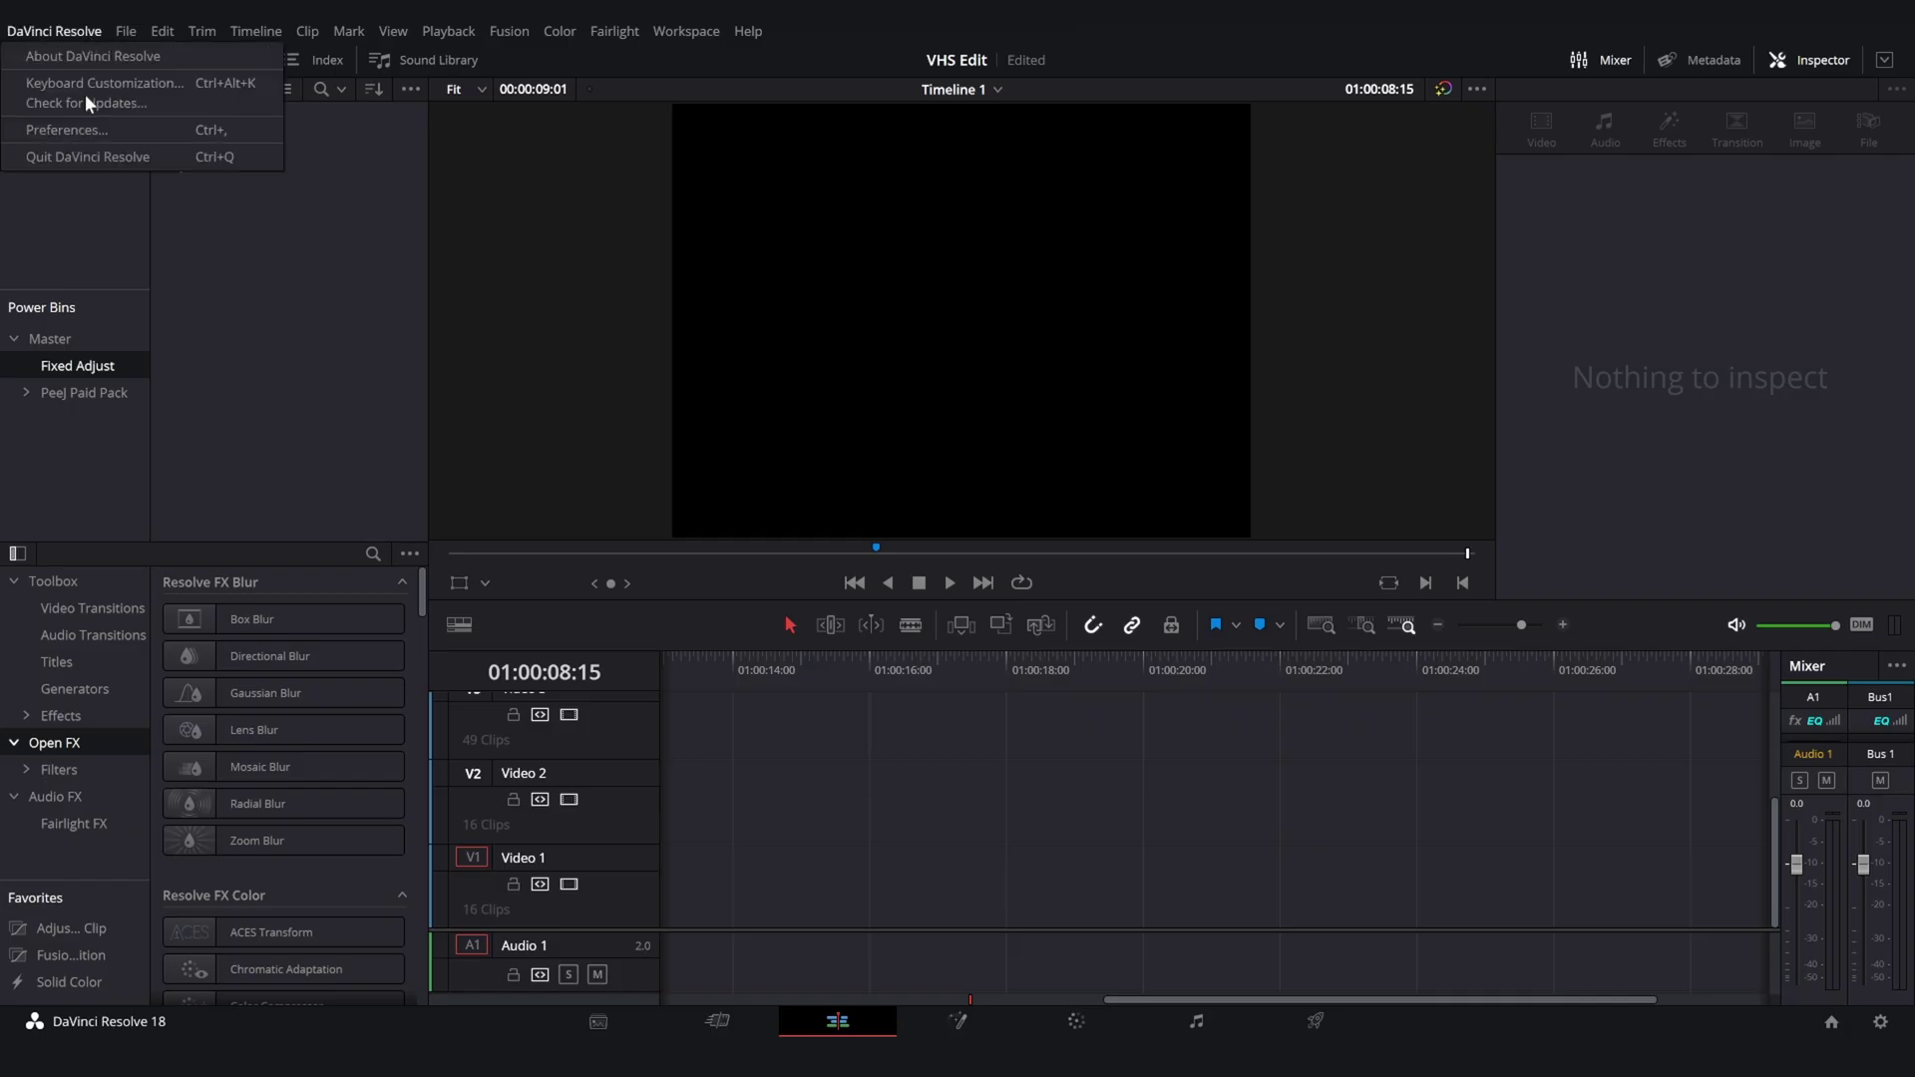
pyautogui.click(81, 124)
pyautogui.click(677, 344)
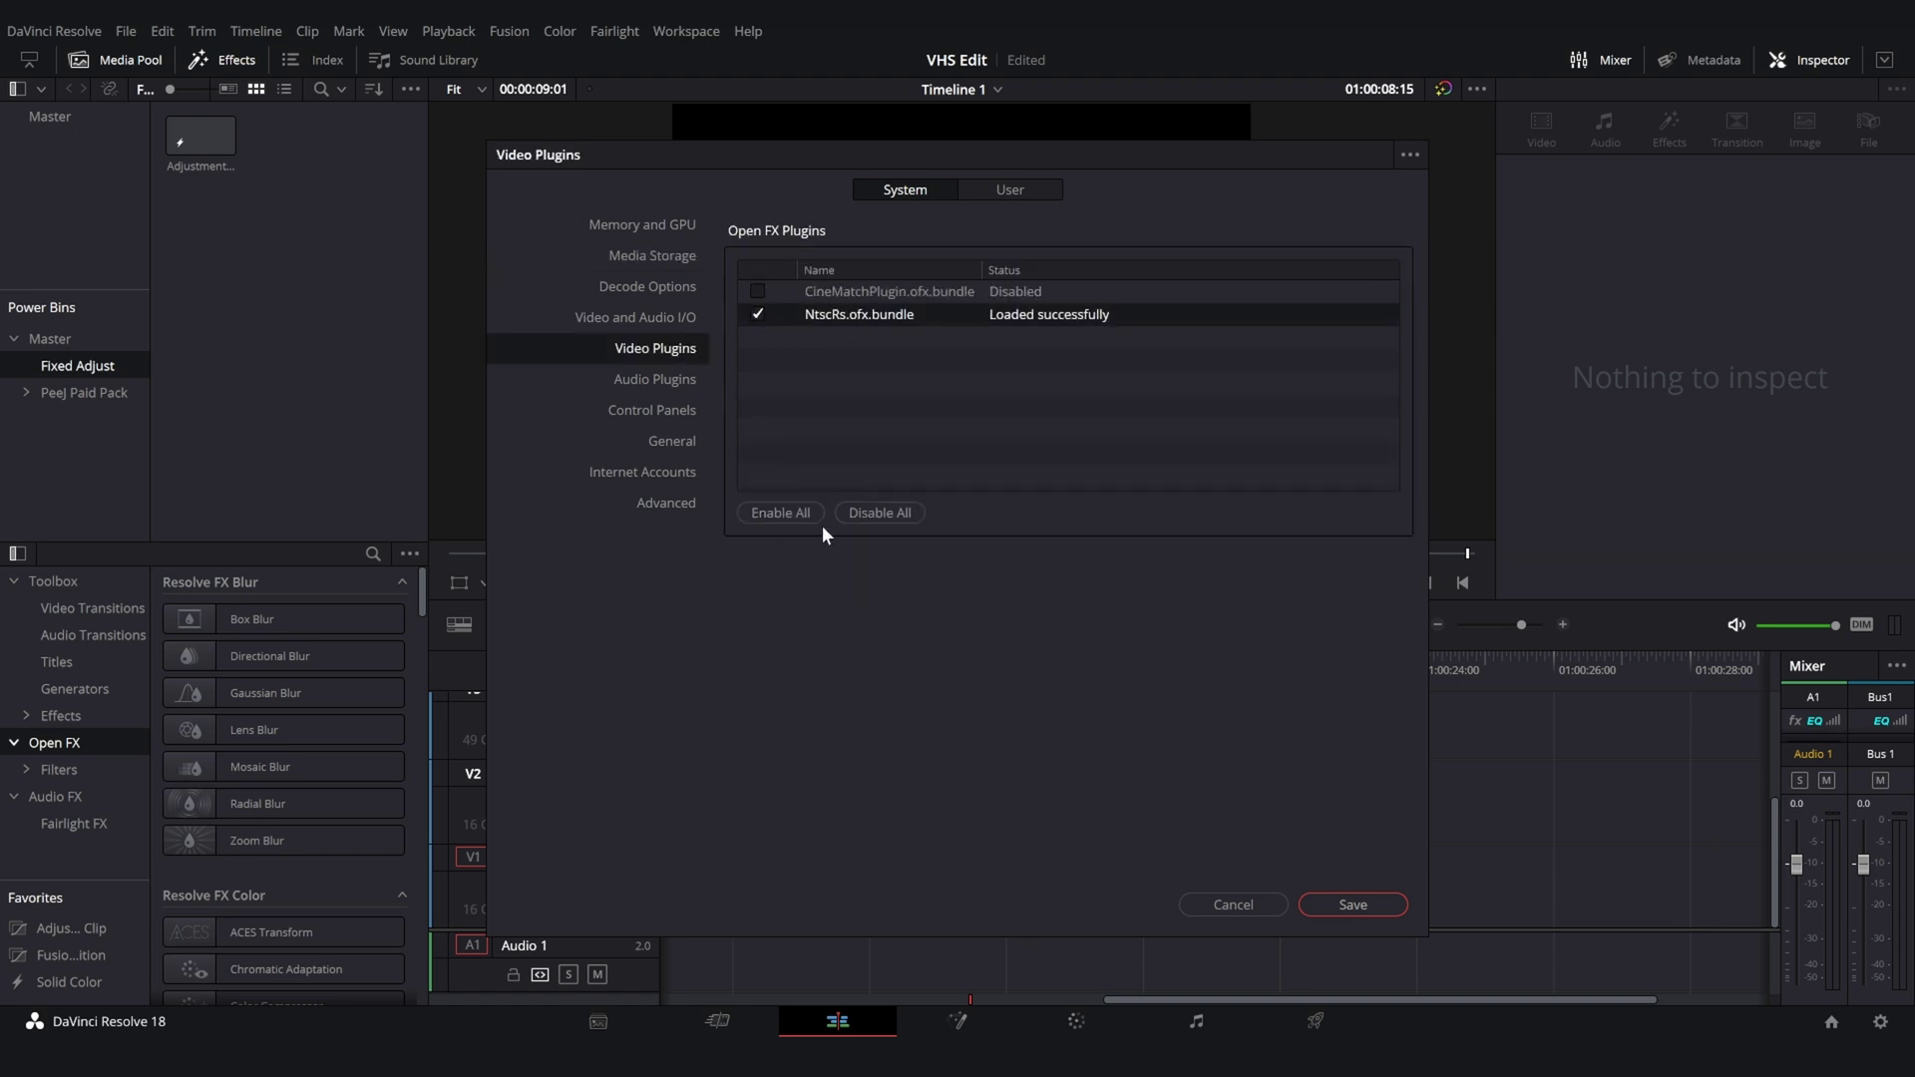
pyautogui.click(1353, 903)
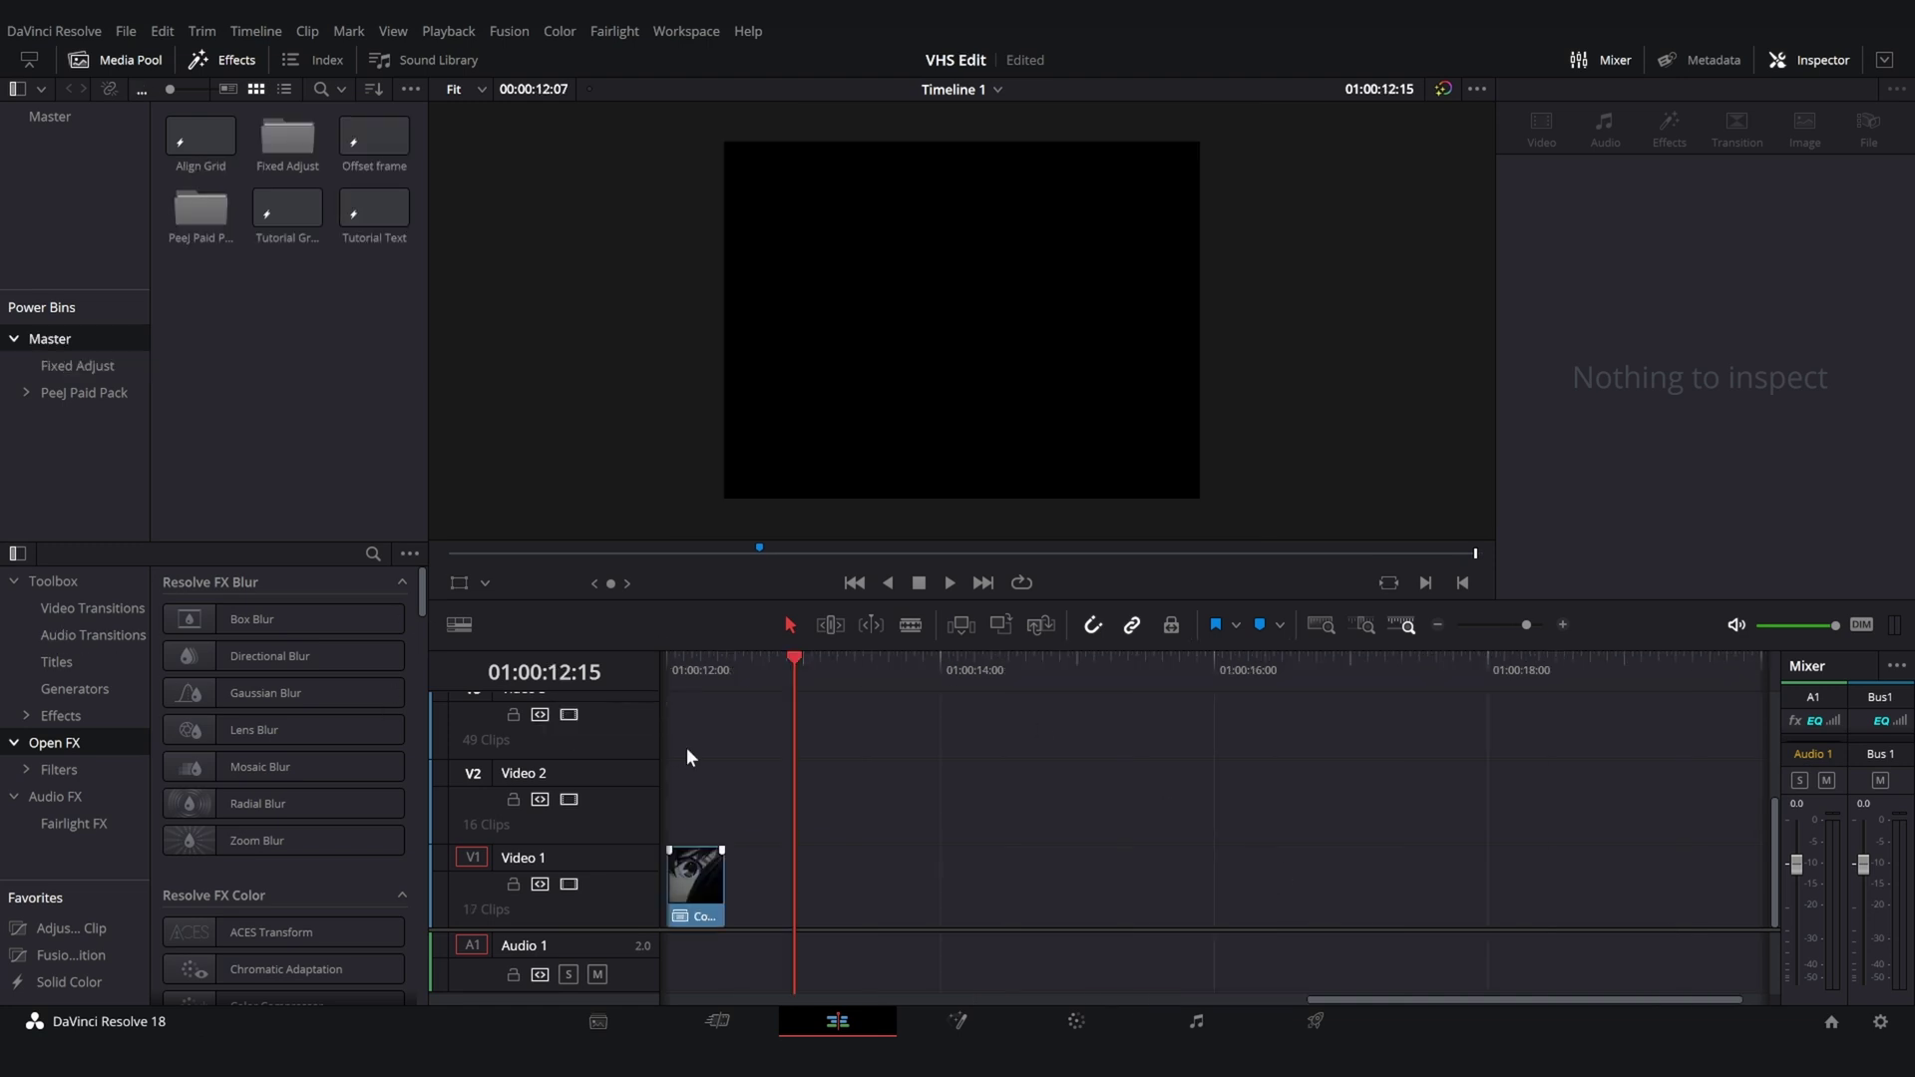
# Step: Add an NTSC-rs node to Compound Clip 9 on the Fusion page
pyautogui.click(701, 881)
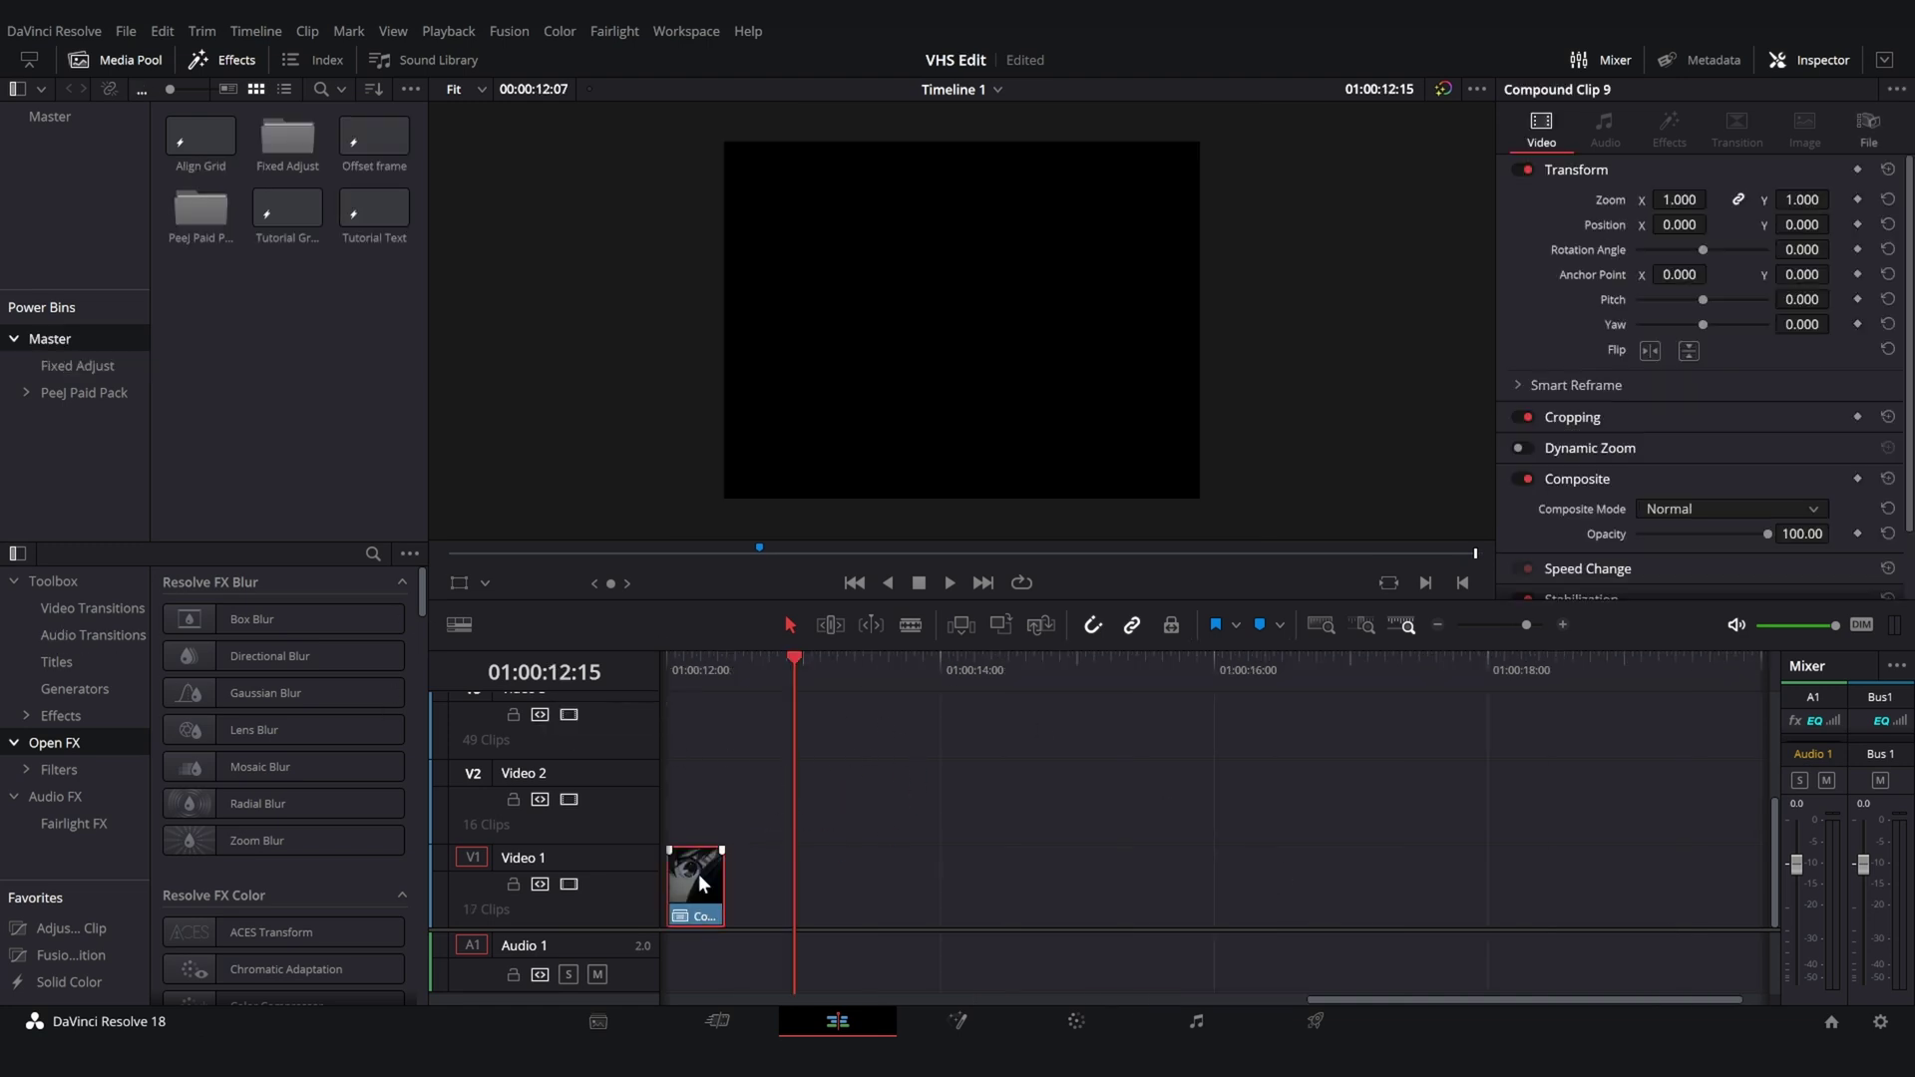
pyautogui.hotkey('shift', '5')
pyautogui.hotkey('shift', 'space')
pyautogui.write('drops')
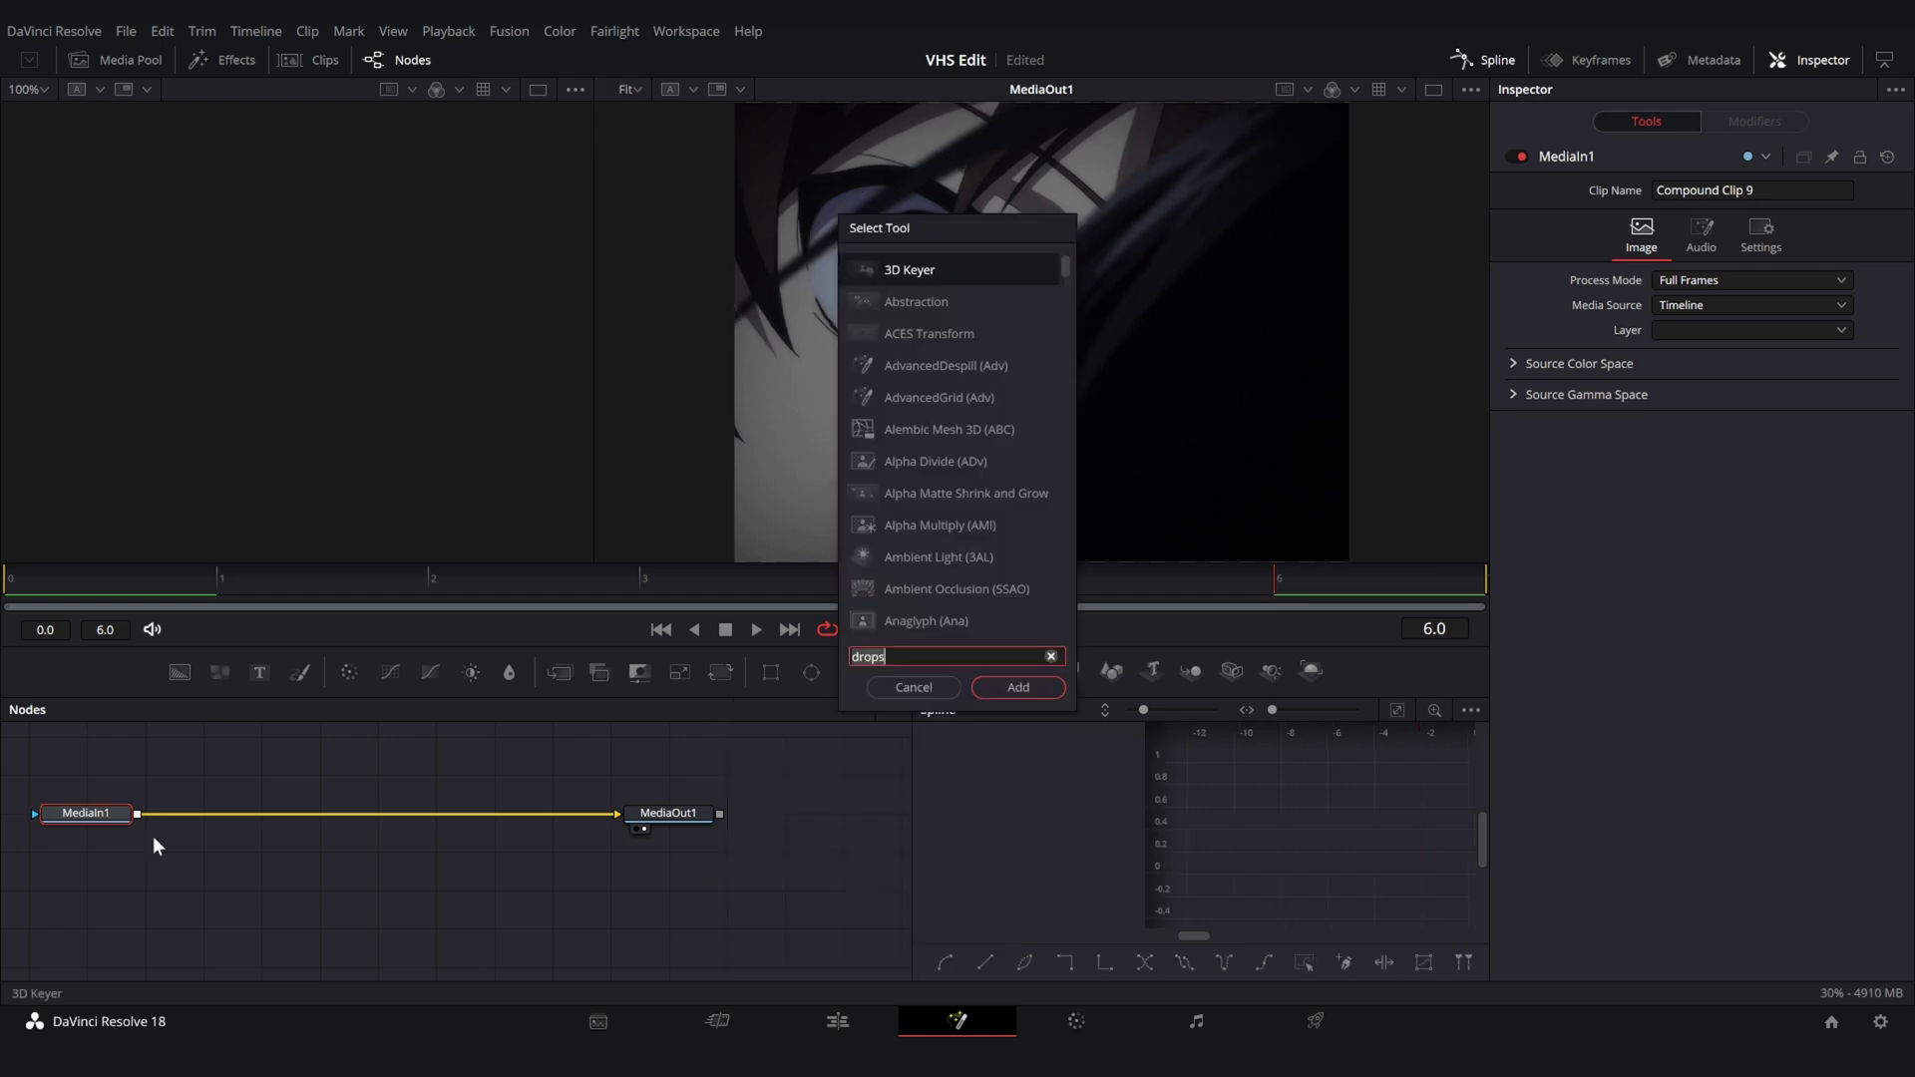
pyautogui.press('BackSpace')
pyautogui.press('BackSpace')
pyautogui.press('BackSpace')
pyautogui.press('BackSpace')
pyautogui.press('BackSpace')
pyautogui.write('nts')
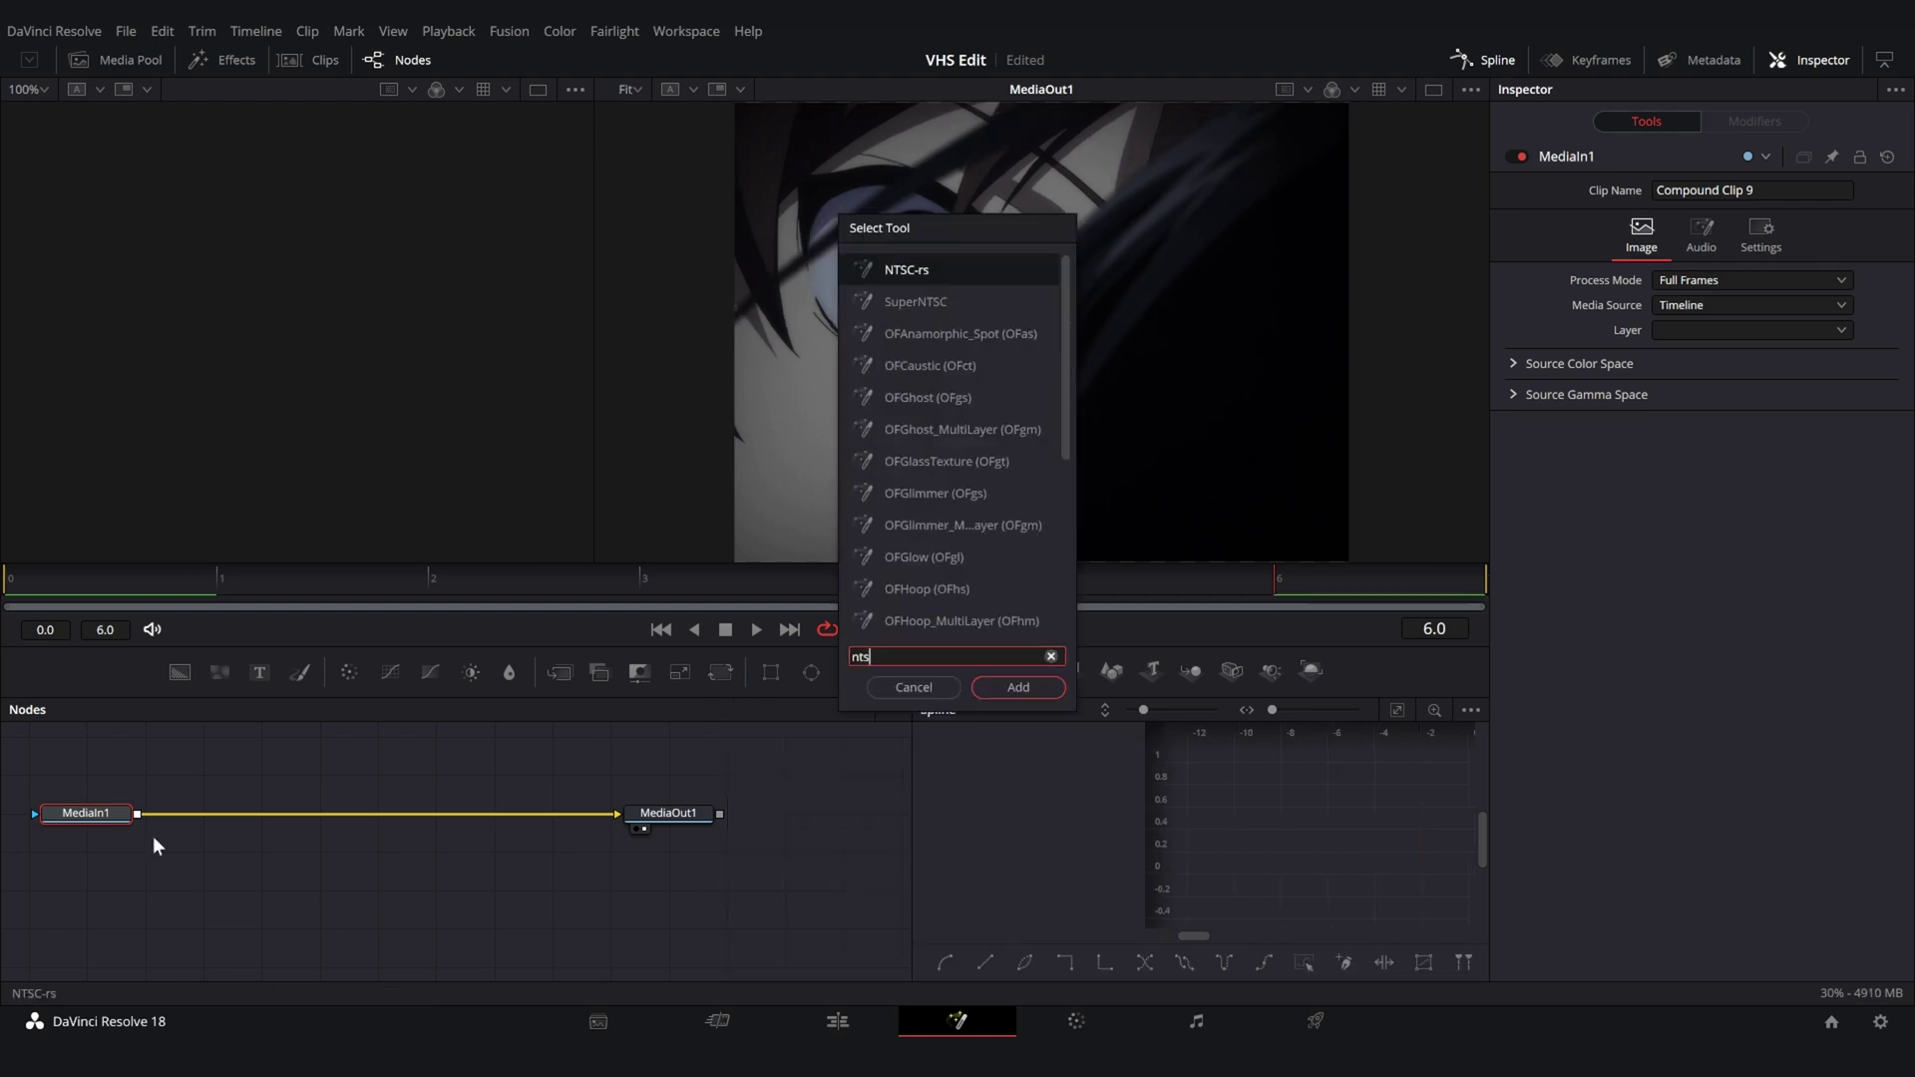
pyautogui.write('c-rs')
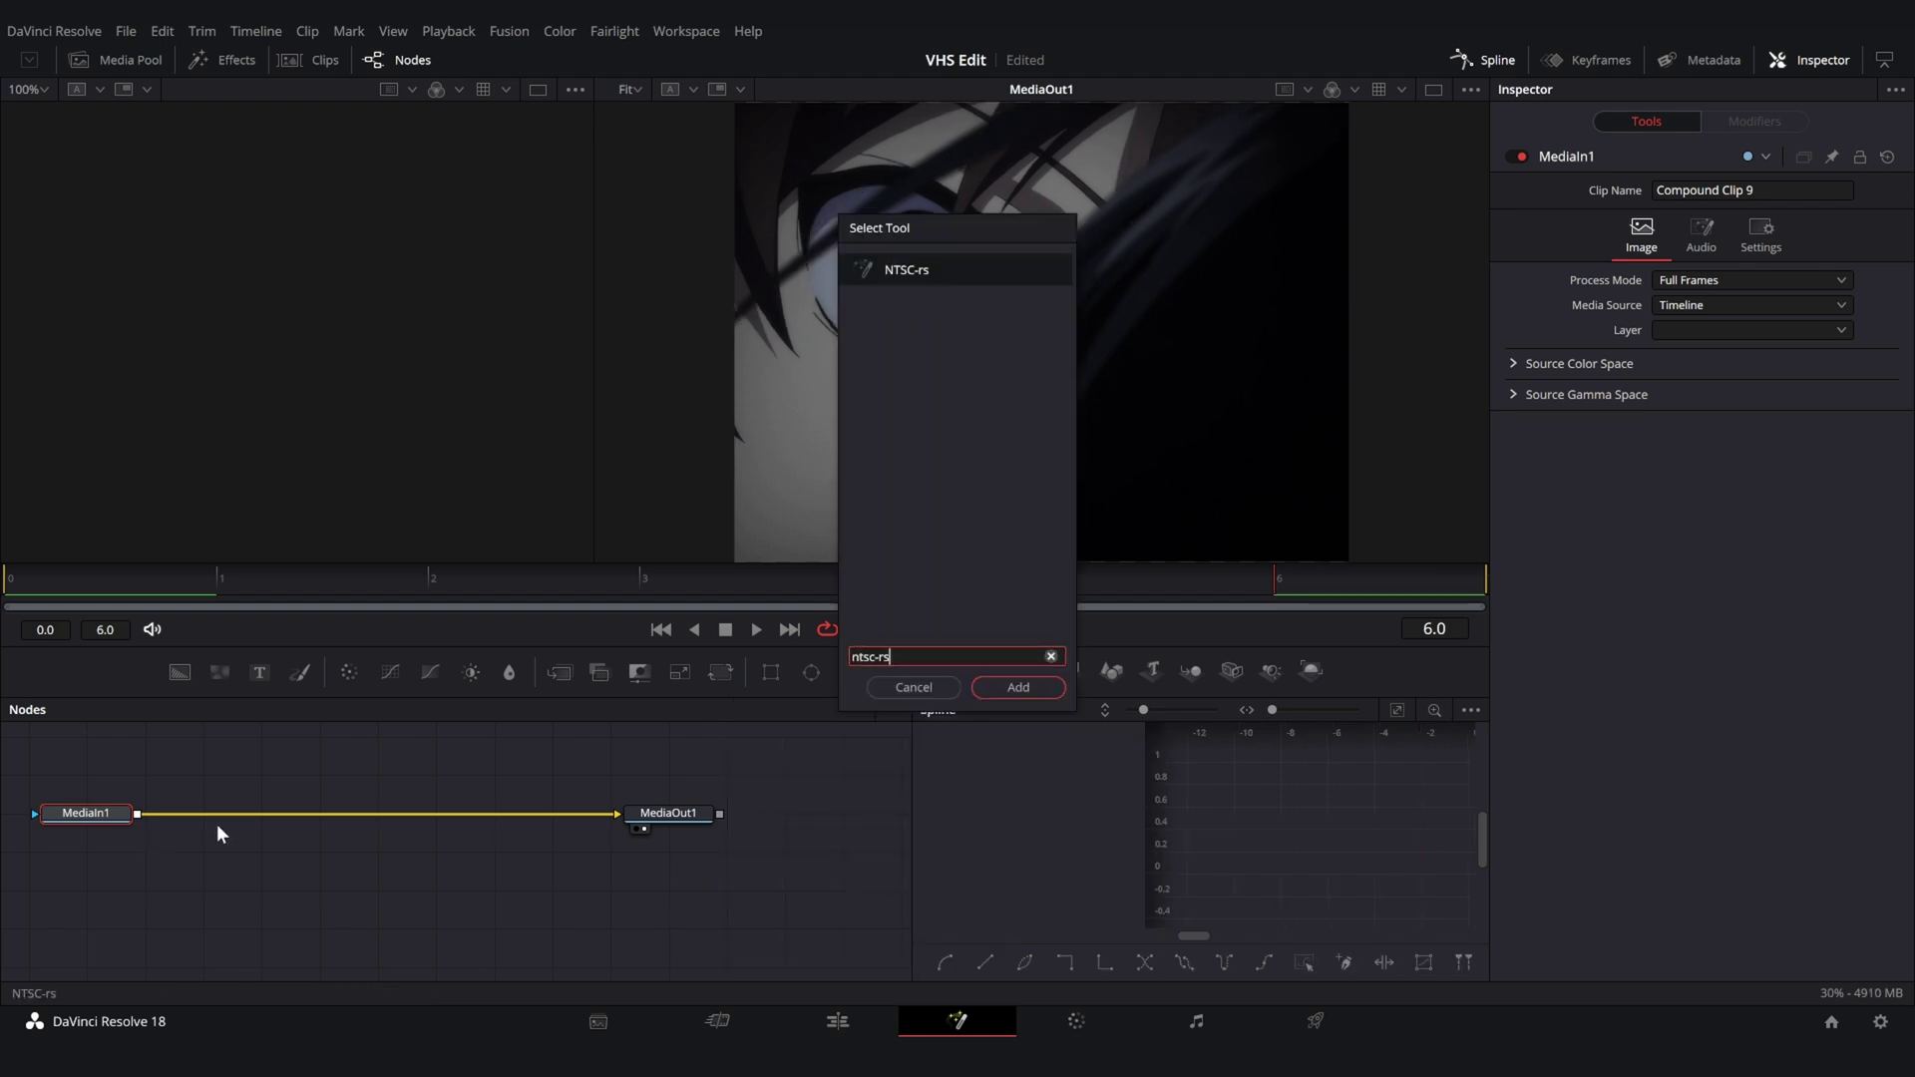
pyautogui.click(1019, 682)
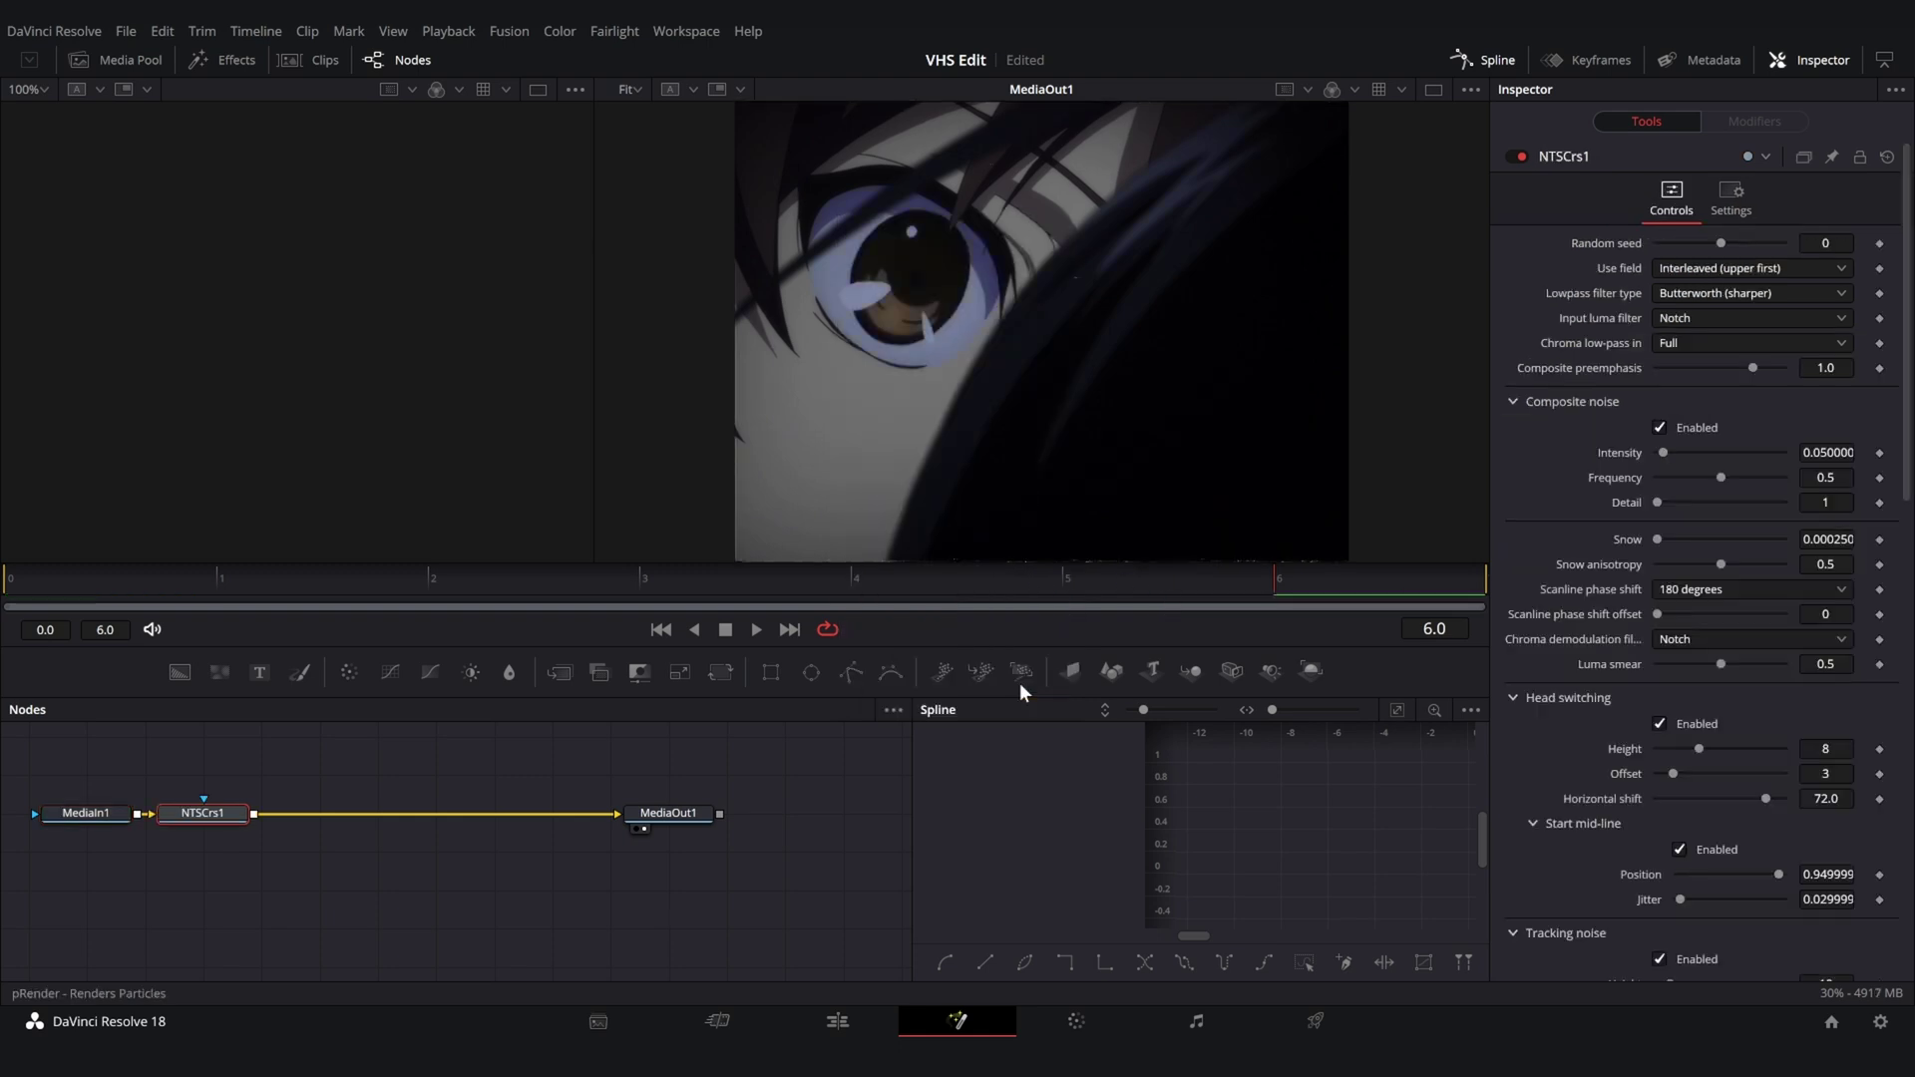
# Step: Raise Snow anisotropy to 0.071, ringing Frequency to 0.512 and Power to 4.614
pyautogui.scroll(-10, 1701, 495)
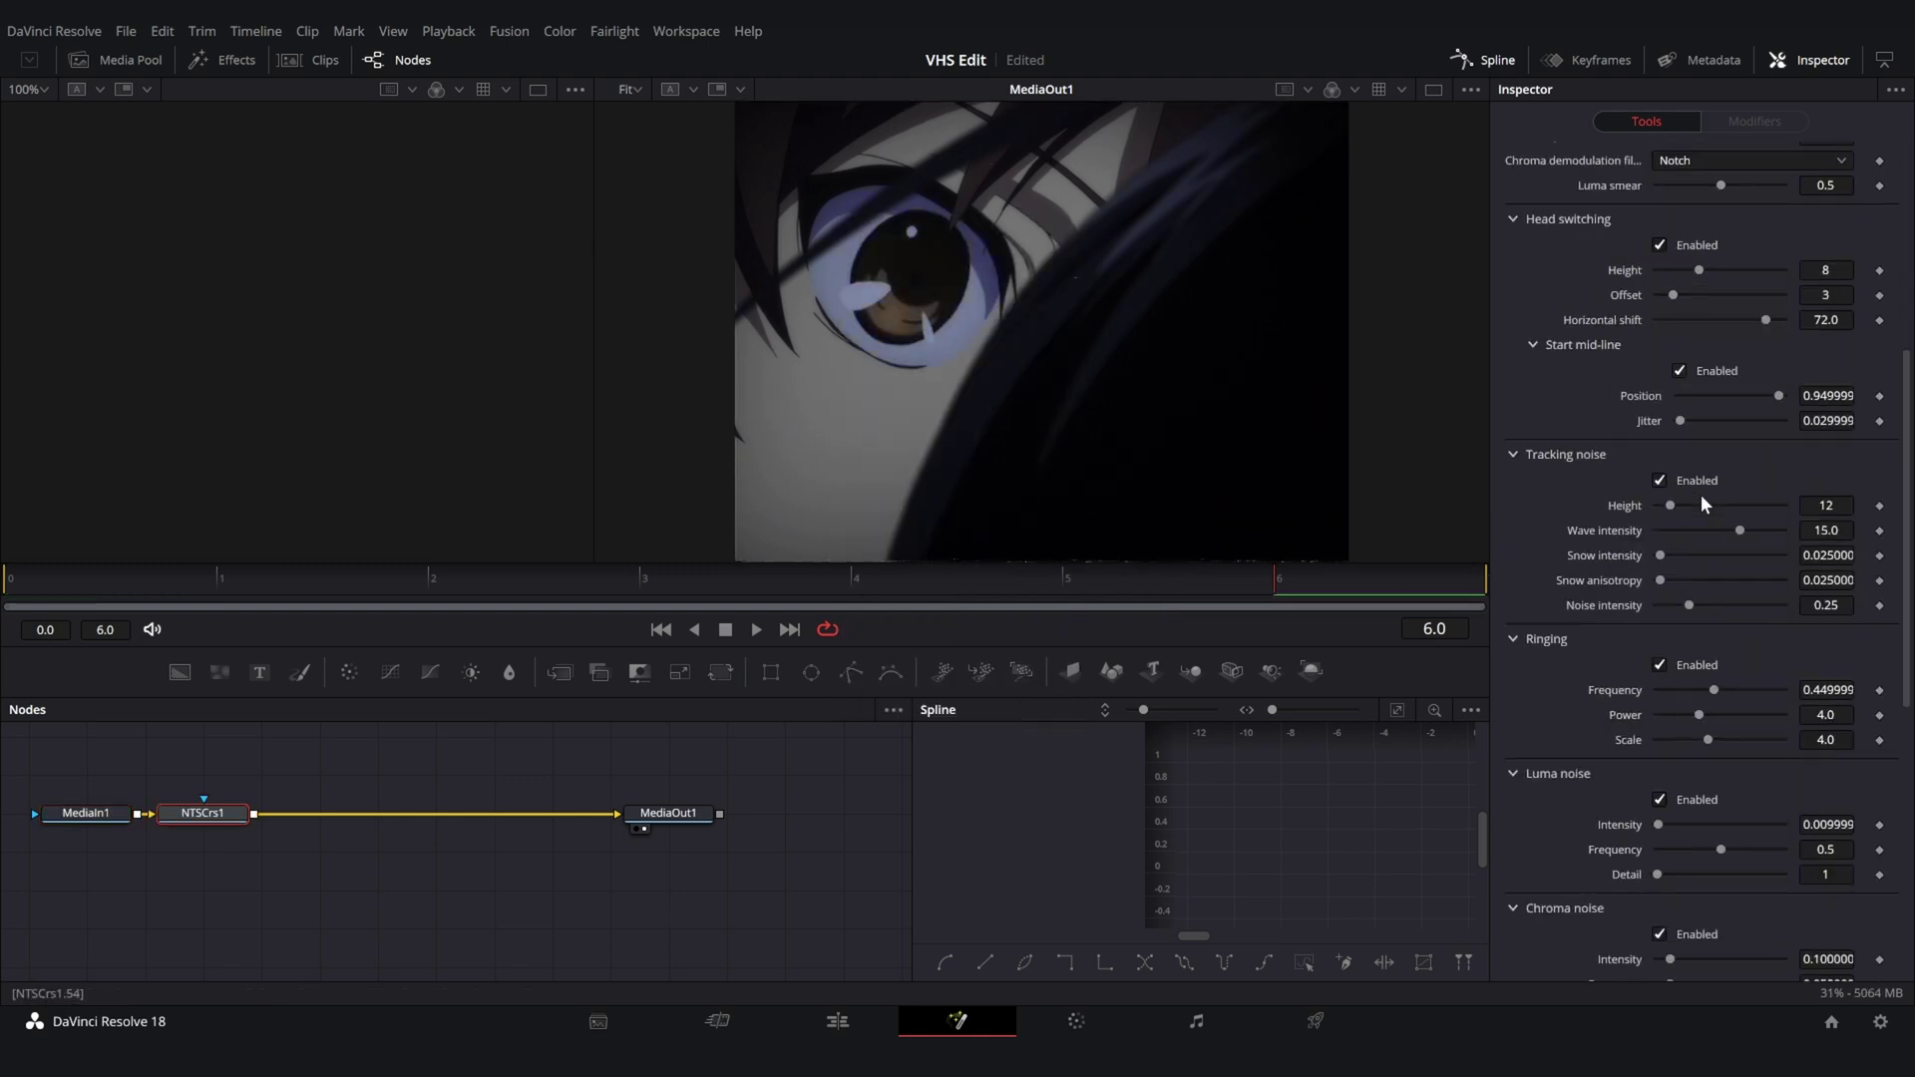
pyautogui.scroll(10, 1699, 601)
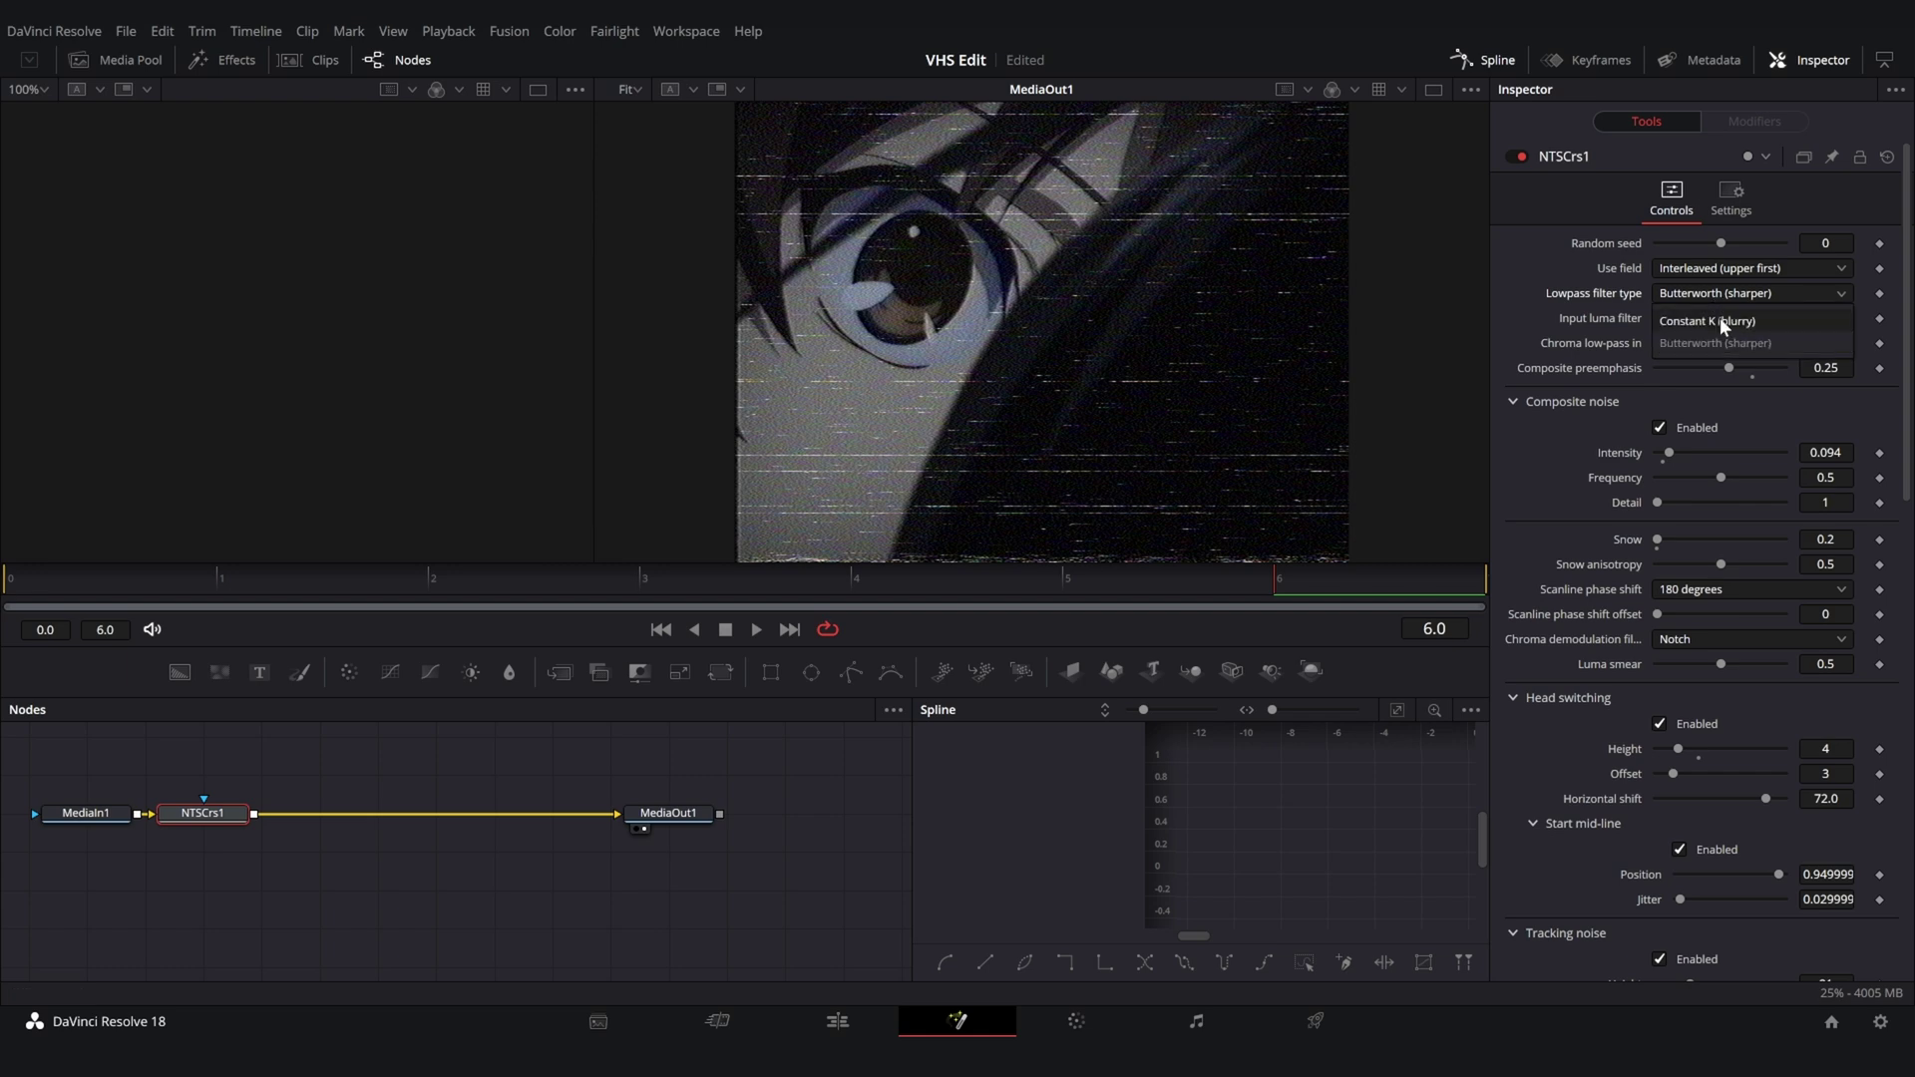
pyautogui.scroll(-4, 1646, 628)
pyautogui.moveTo(1660, 699); pyautogui.dragTo(1667, 699)
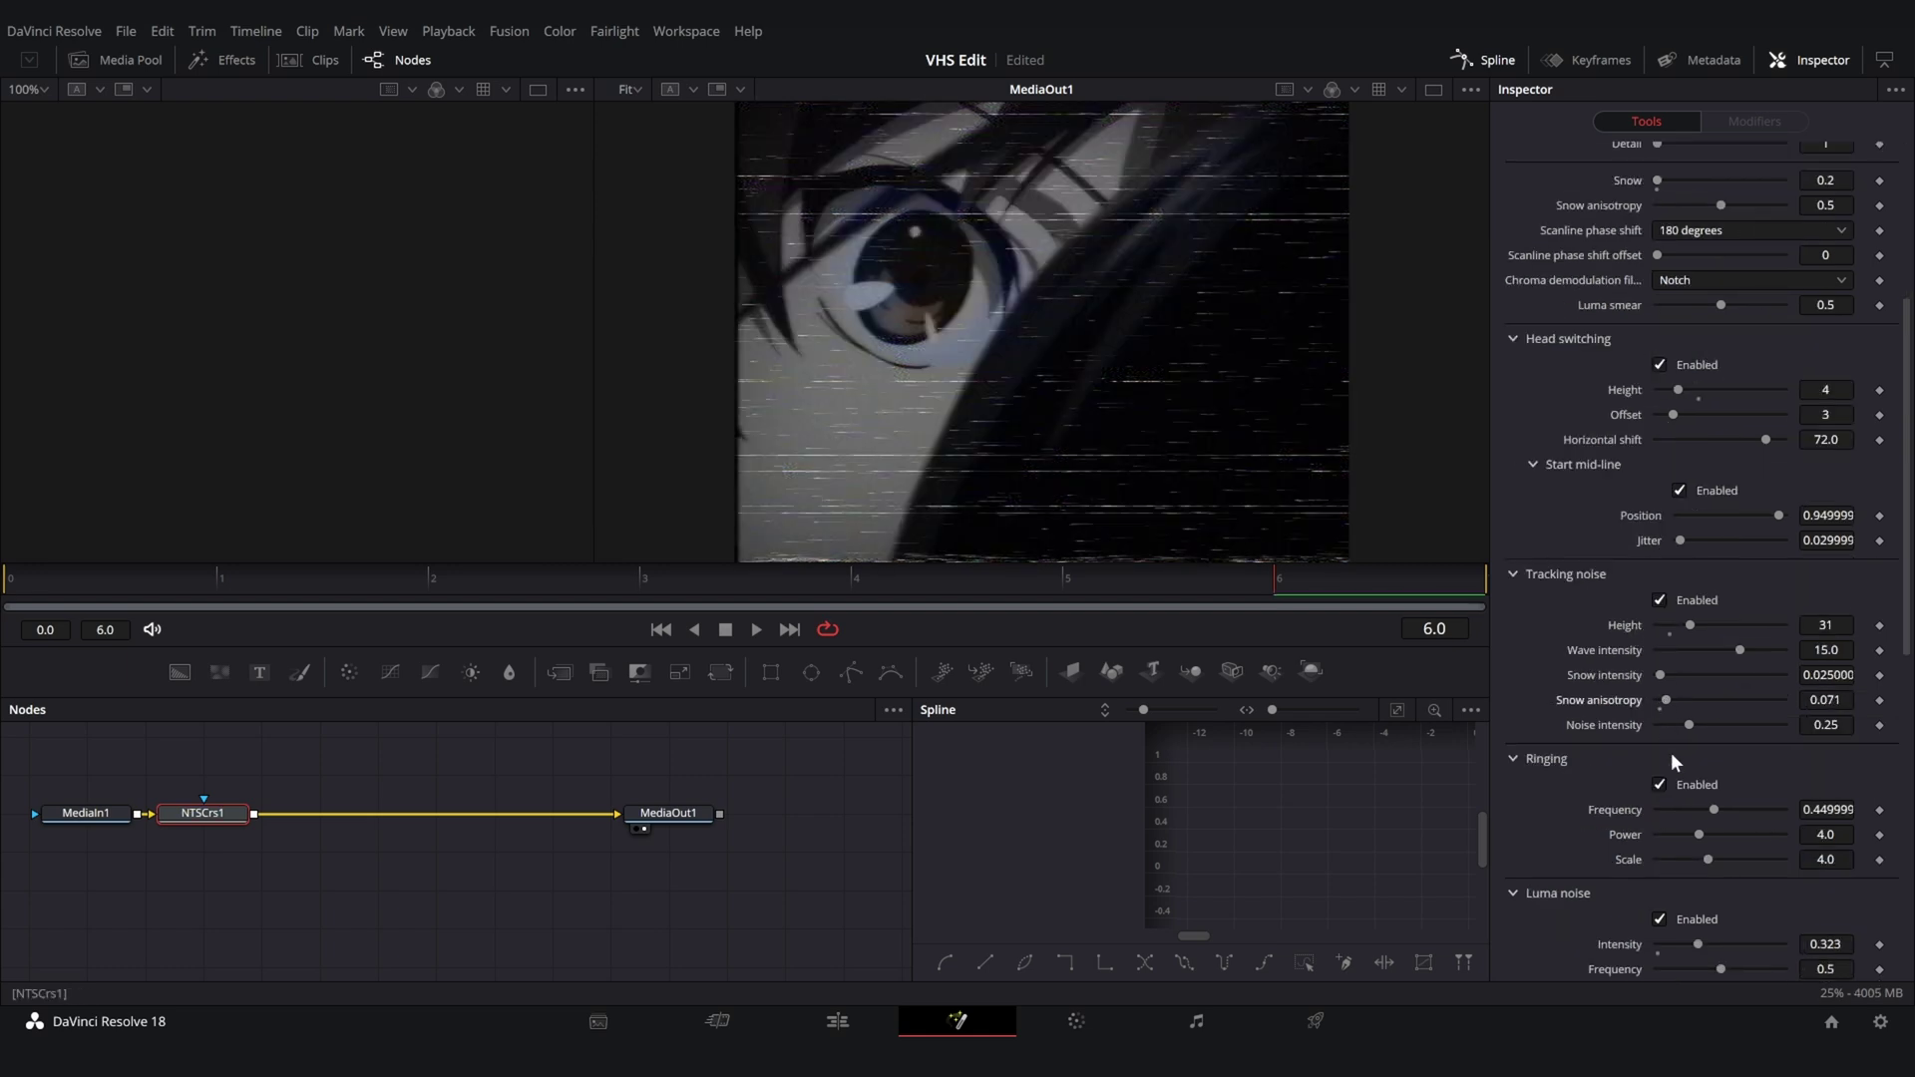
pyautogui.moveTo(1713, 809); pyautogui.dragTo(1701, 822)
pyautogui.scroll(-4, 1701, 830)
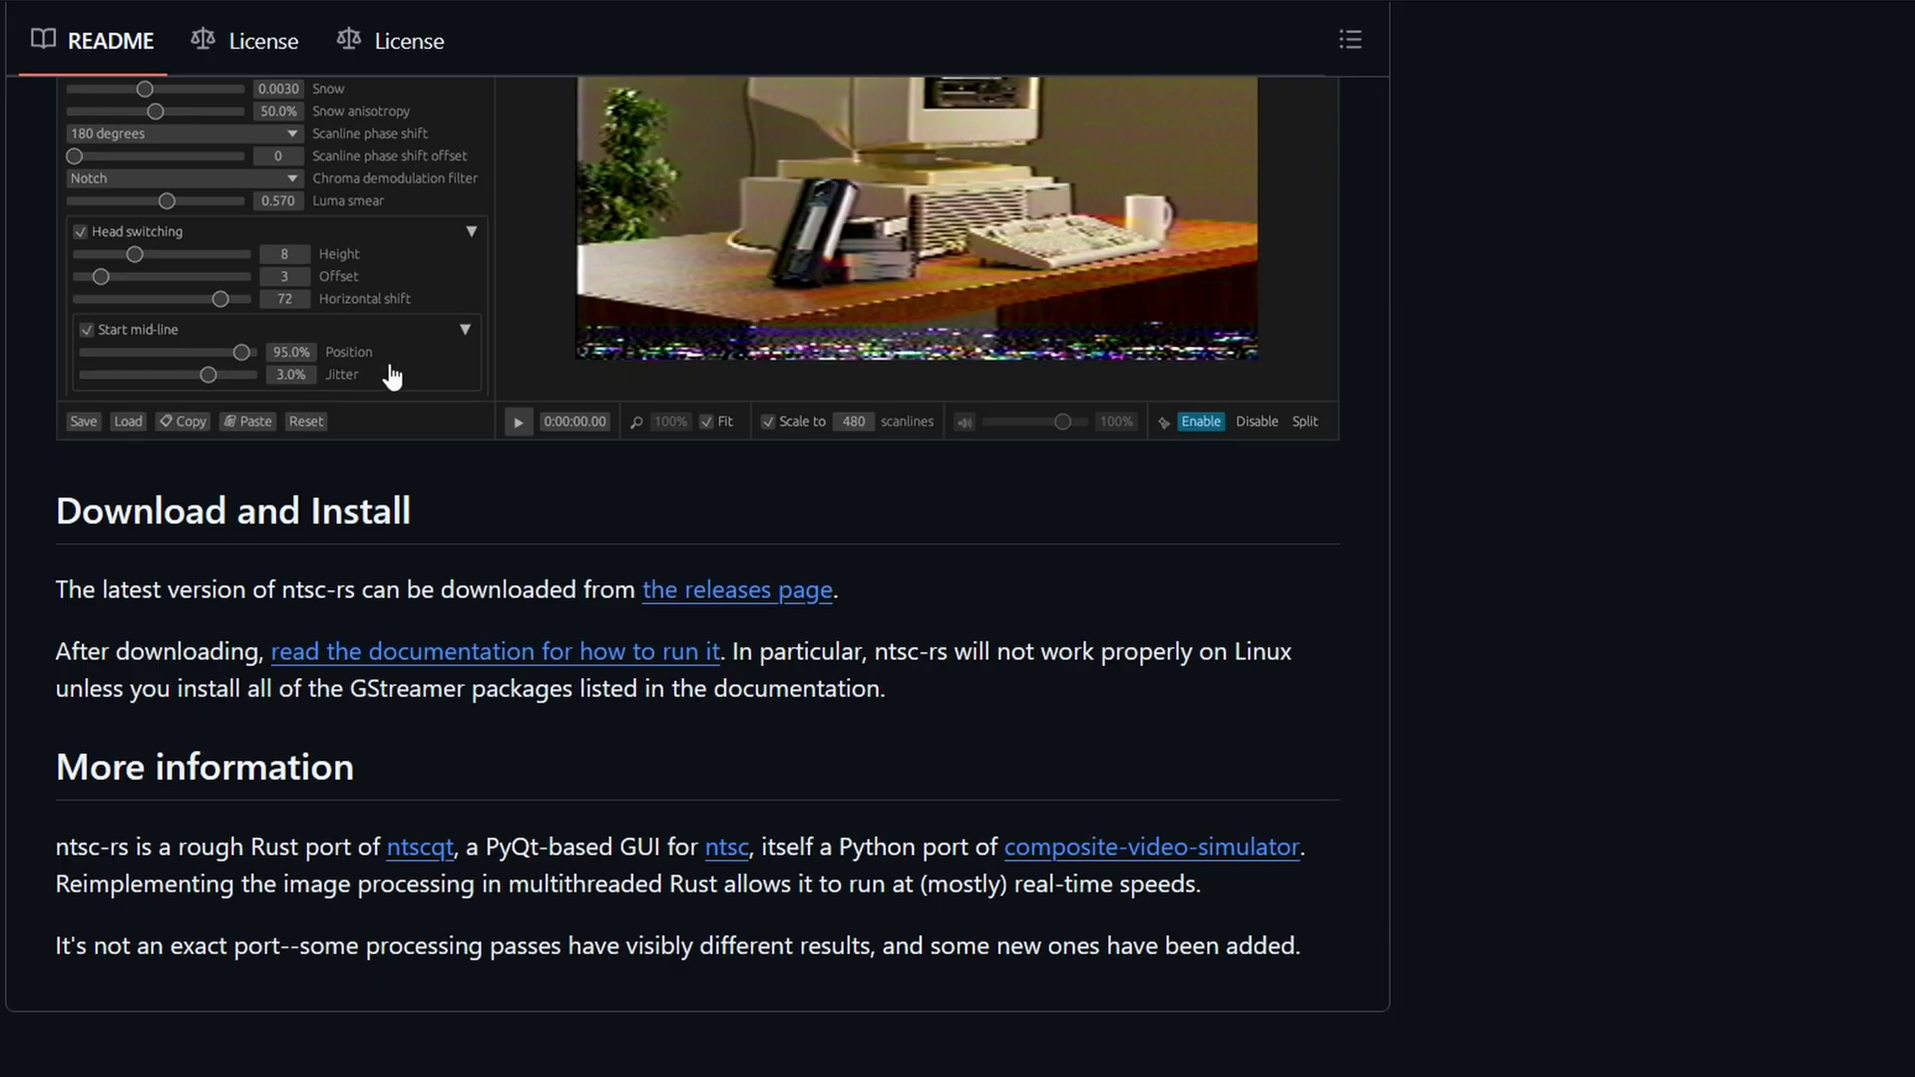
# Step: Open the ntsc-rs releases page from the README link
pyautogui.scroll(15, 393, 372)
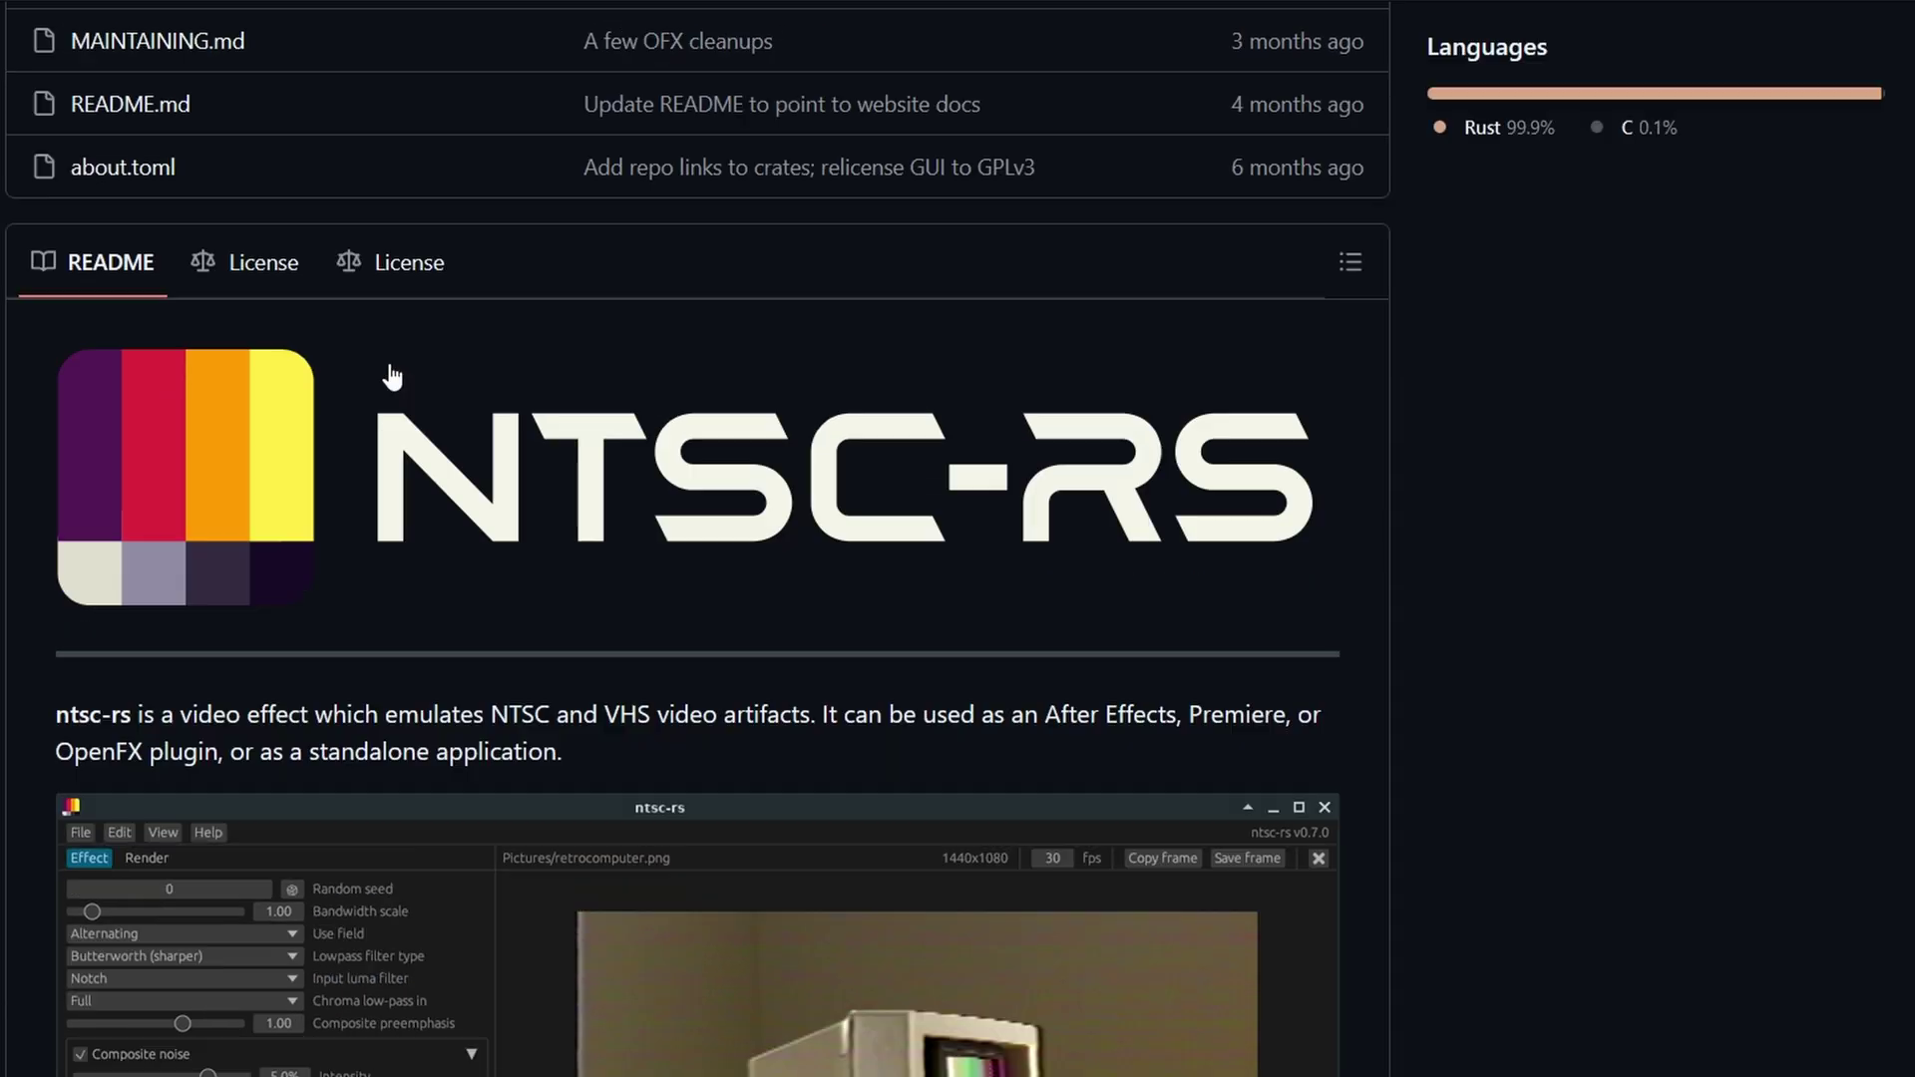
pyautogui.scroll(-5, 393, 372)
pyautogui.scroll(-20, 391, 376)
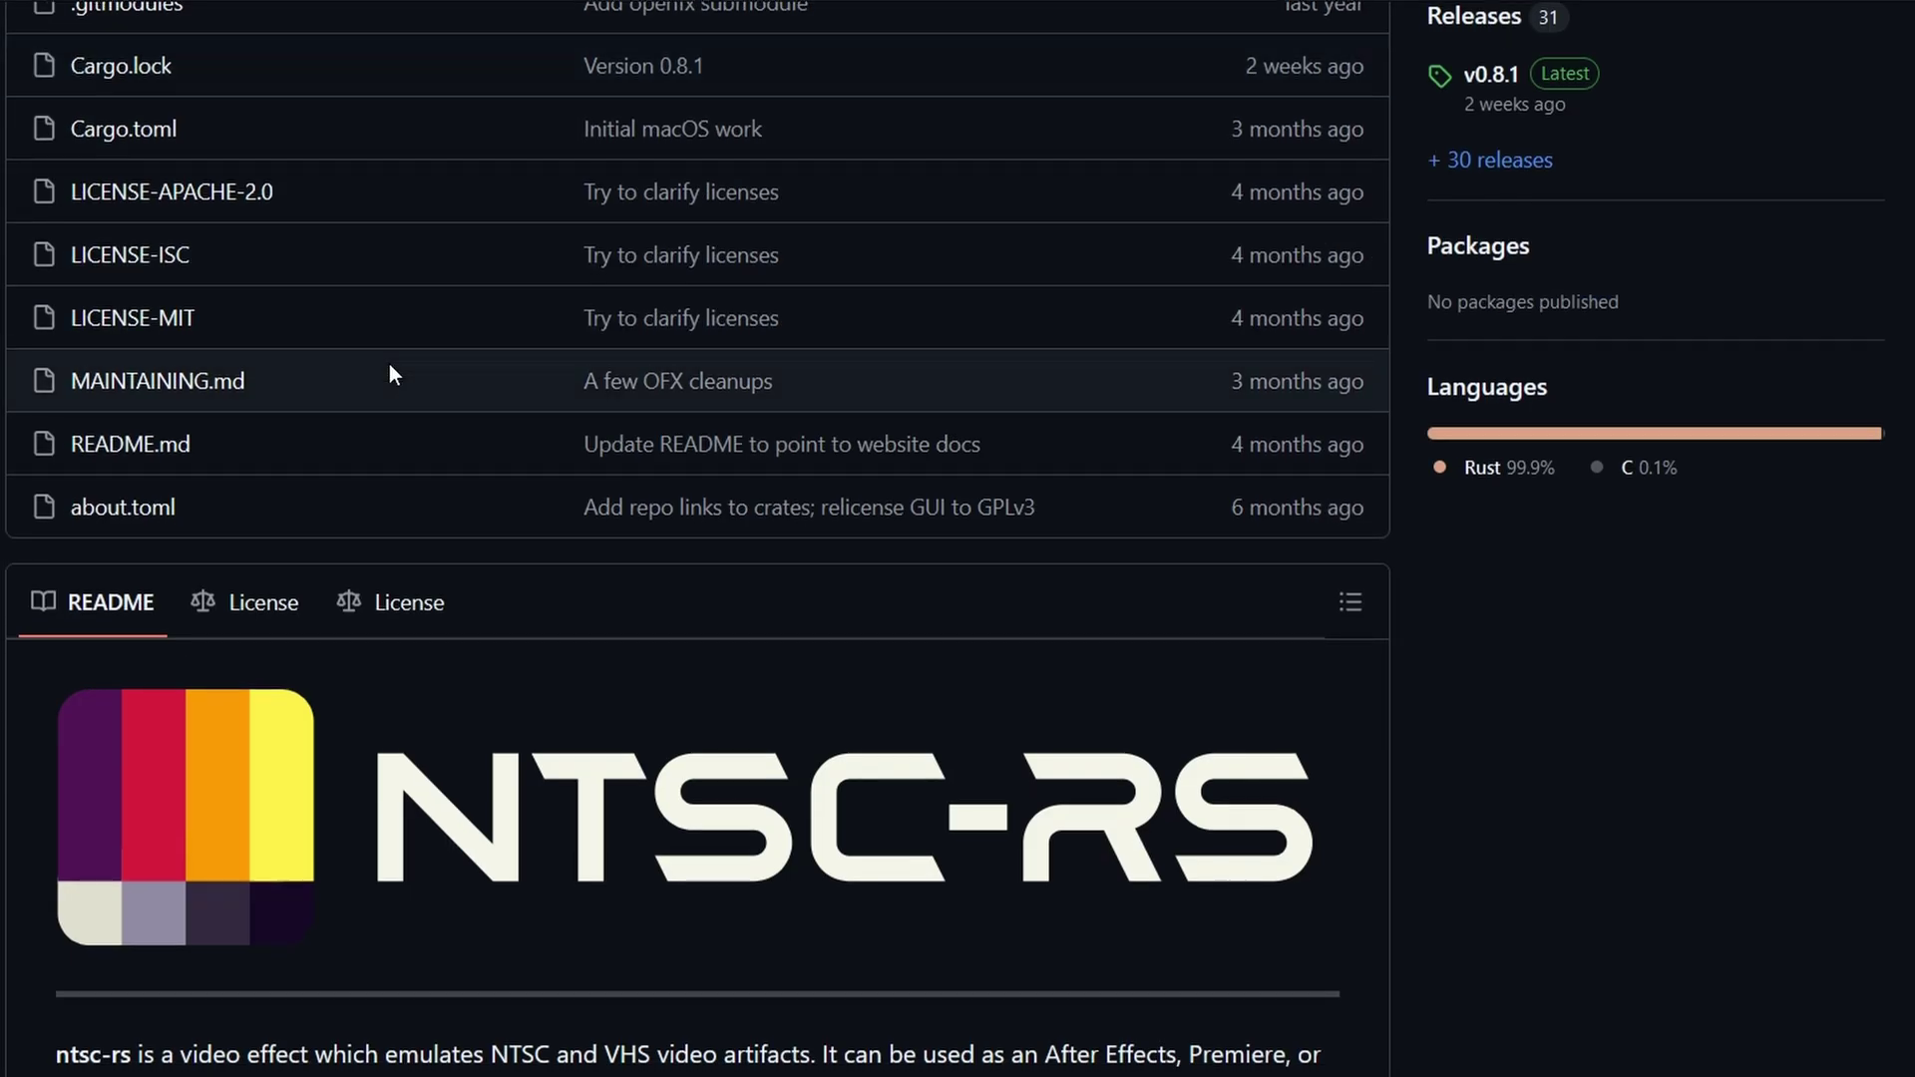
pyautogui.scroll(-3, 391, 376)
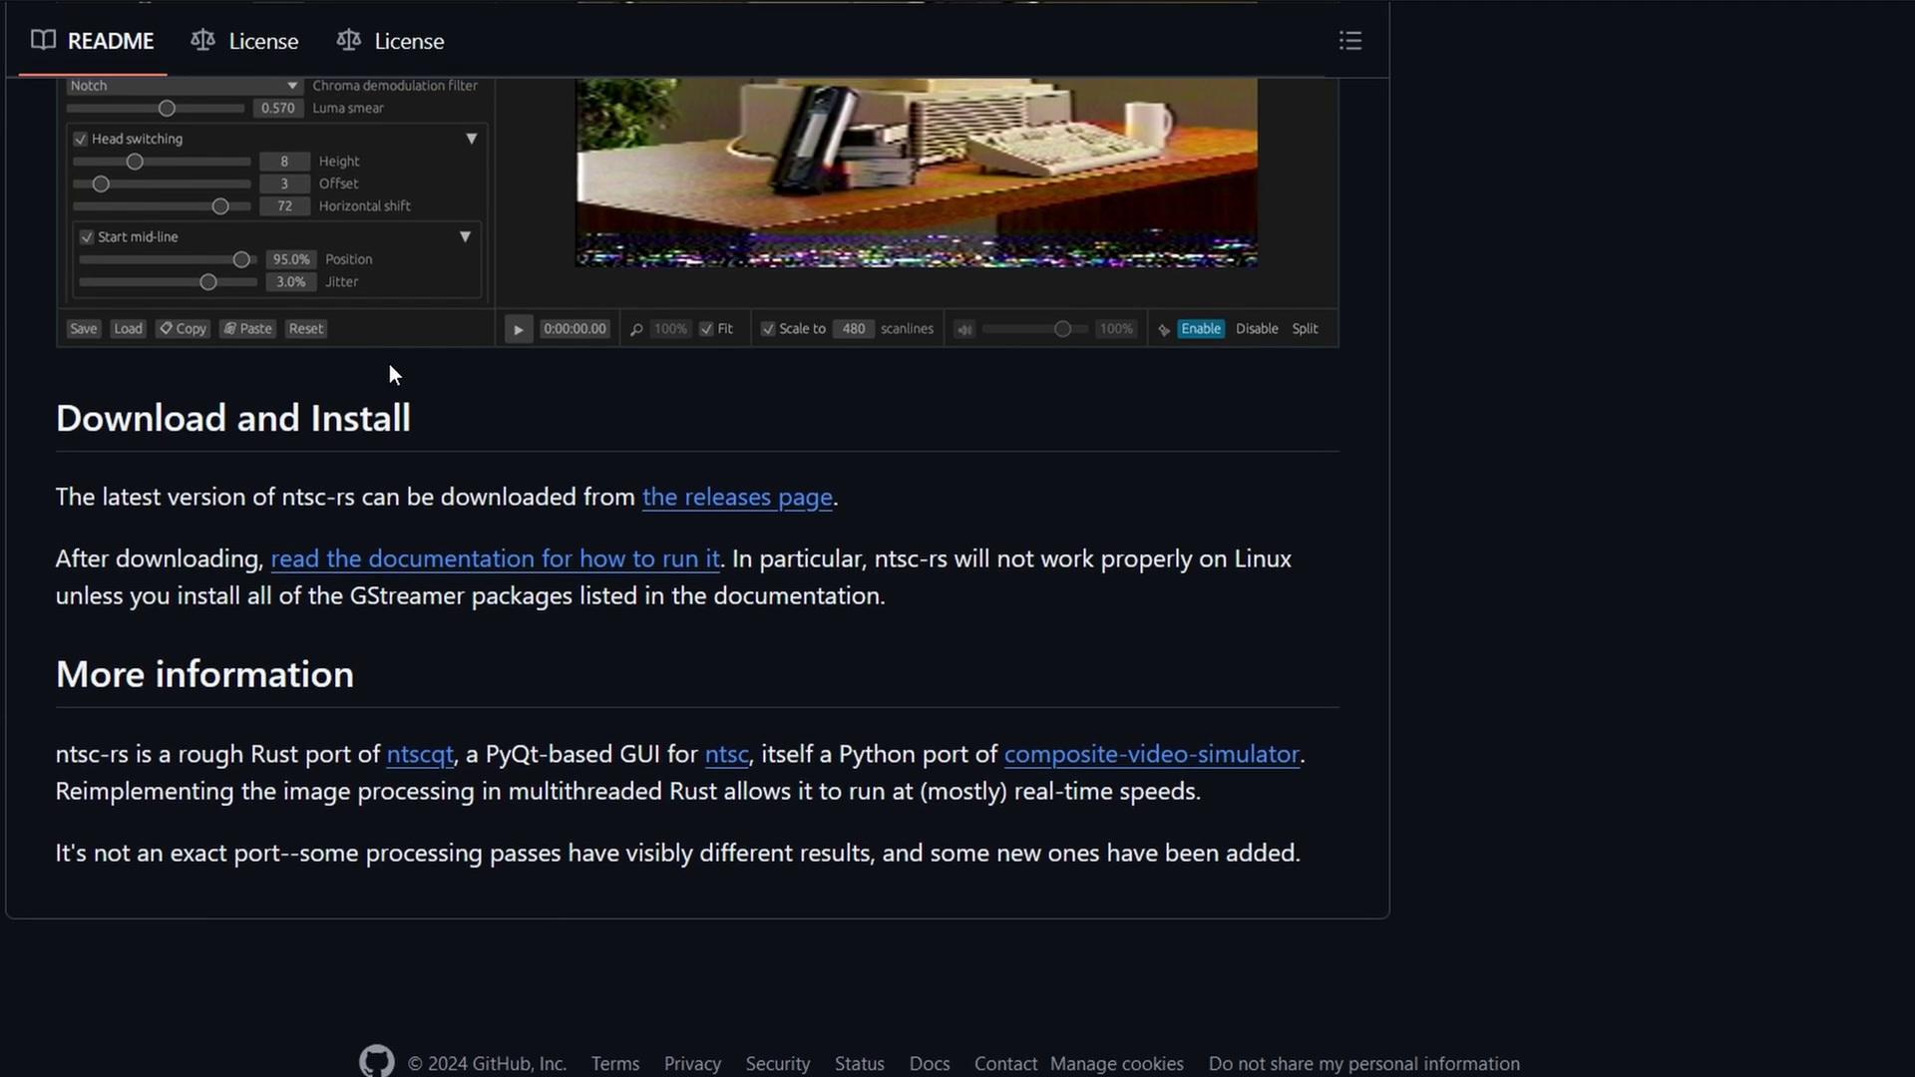
pyautogui.click(733, 499)
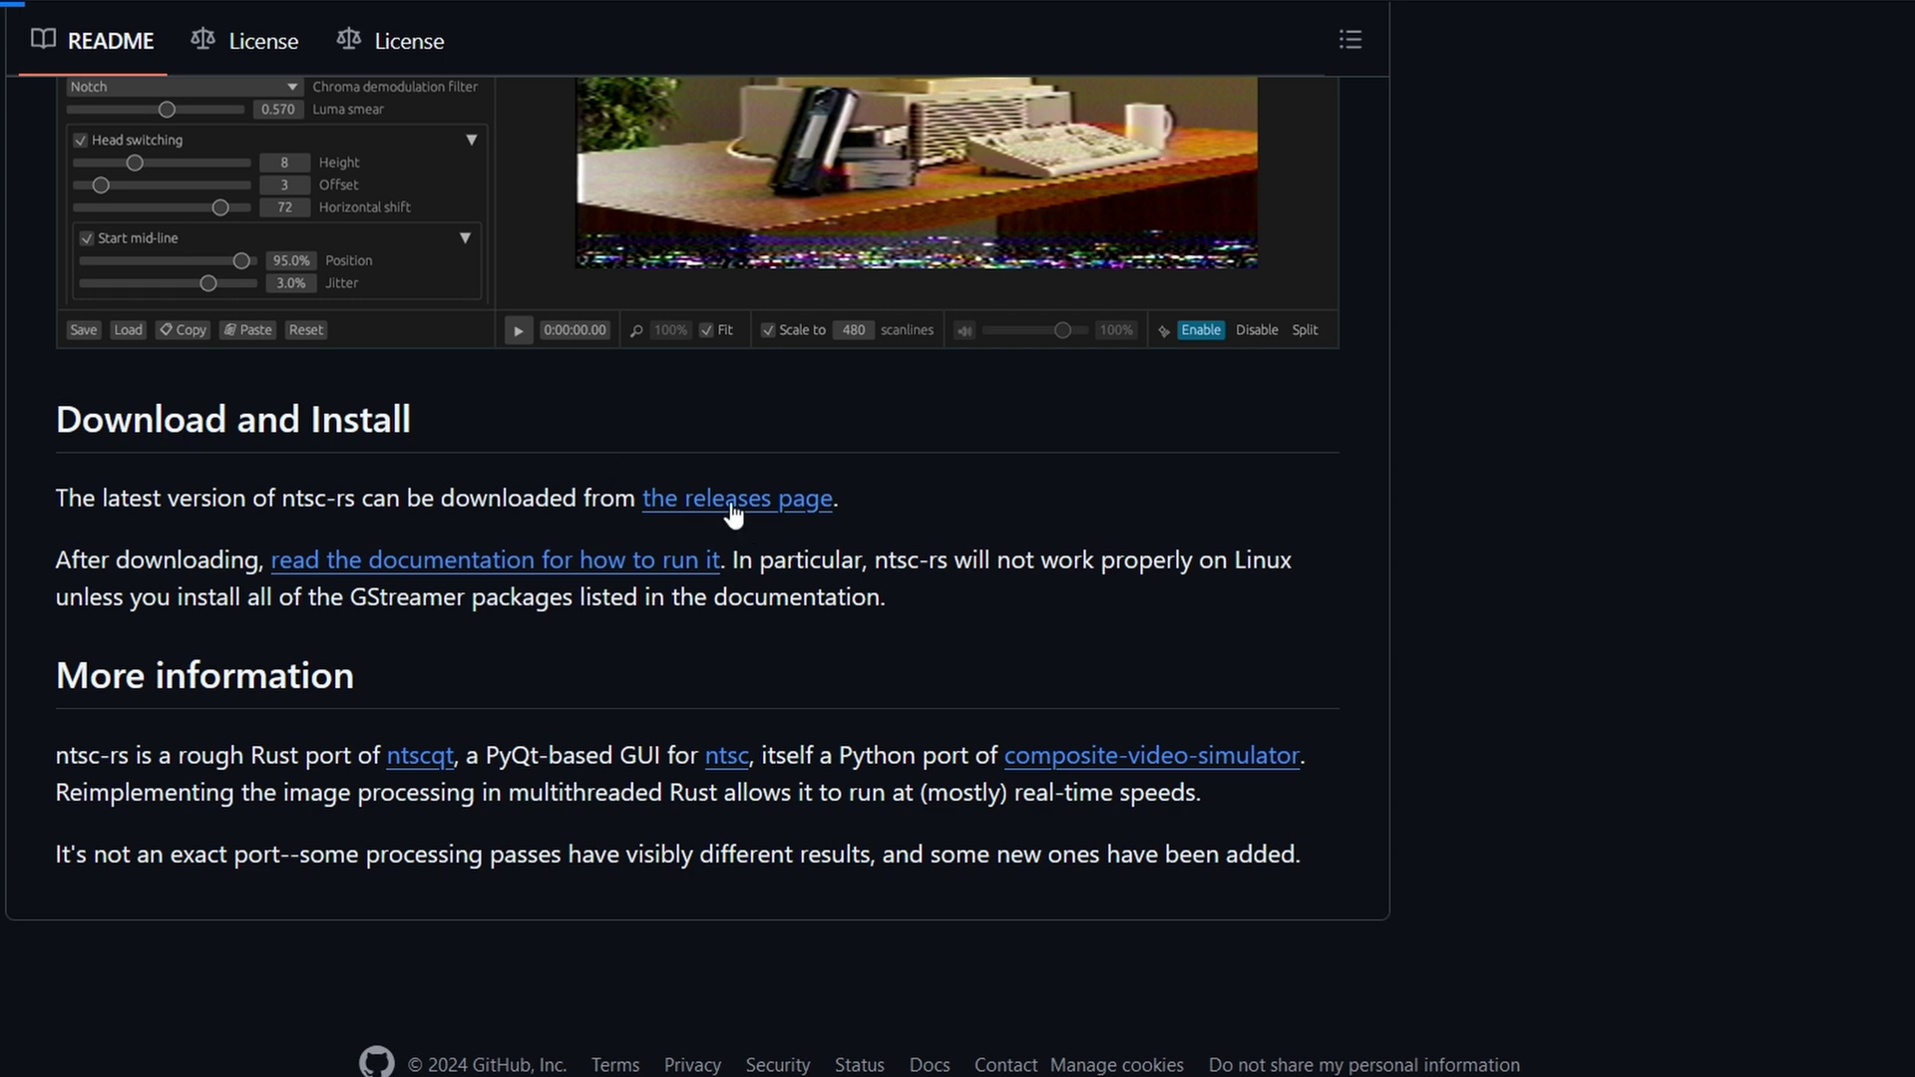
# Step: Get the ntsc-rs-ae.aex plugin from the ntsc-rs-windows-afterfx.zip archive
pyautogui.scroll(-6, 730, 506)
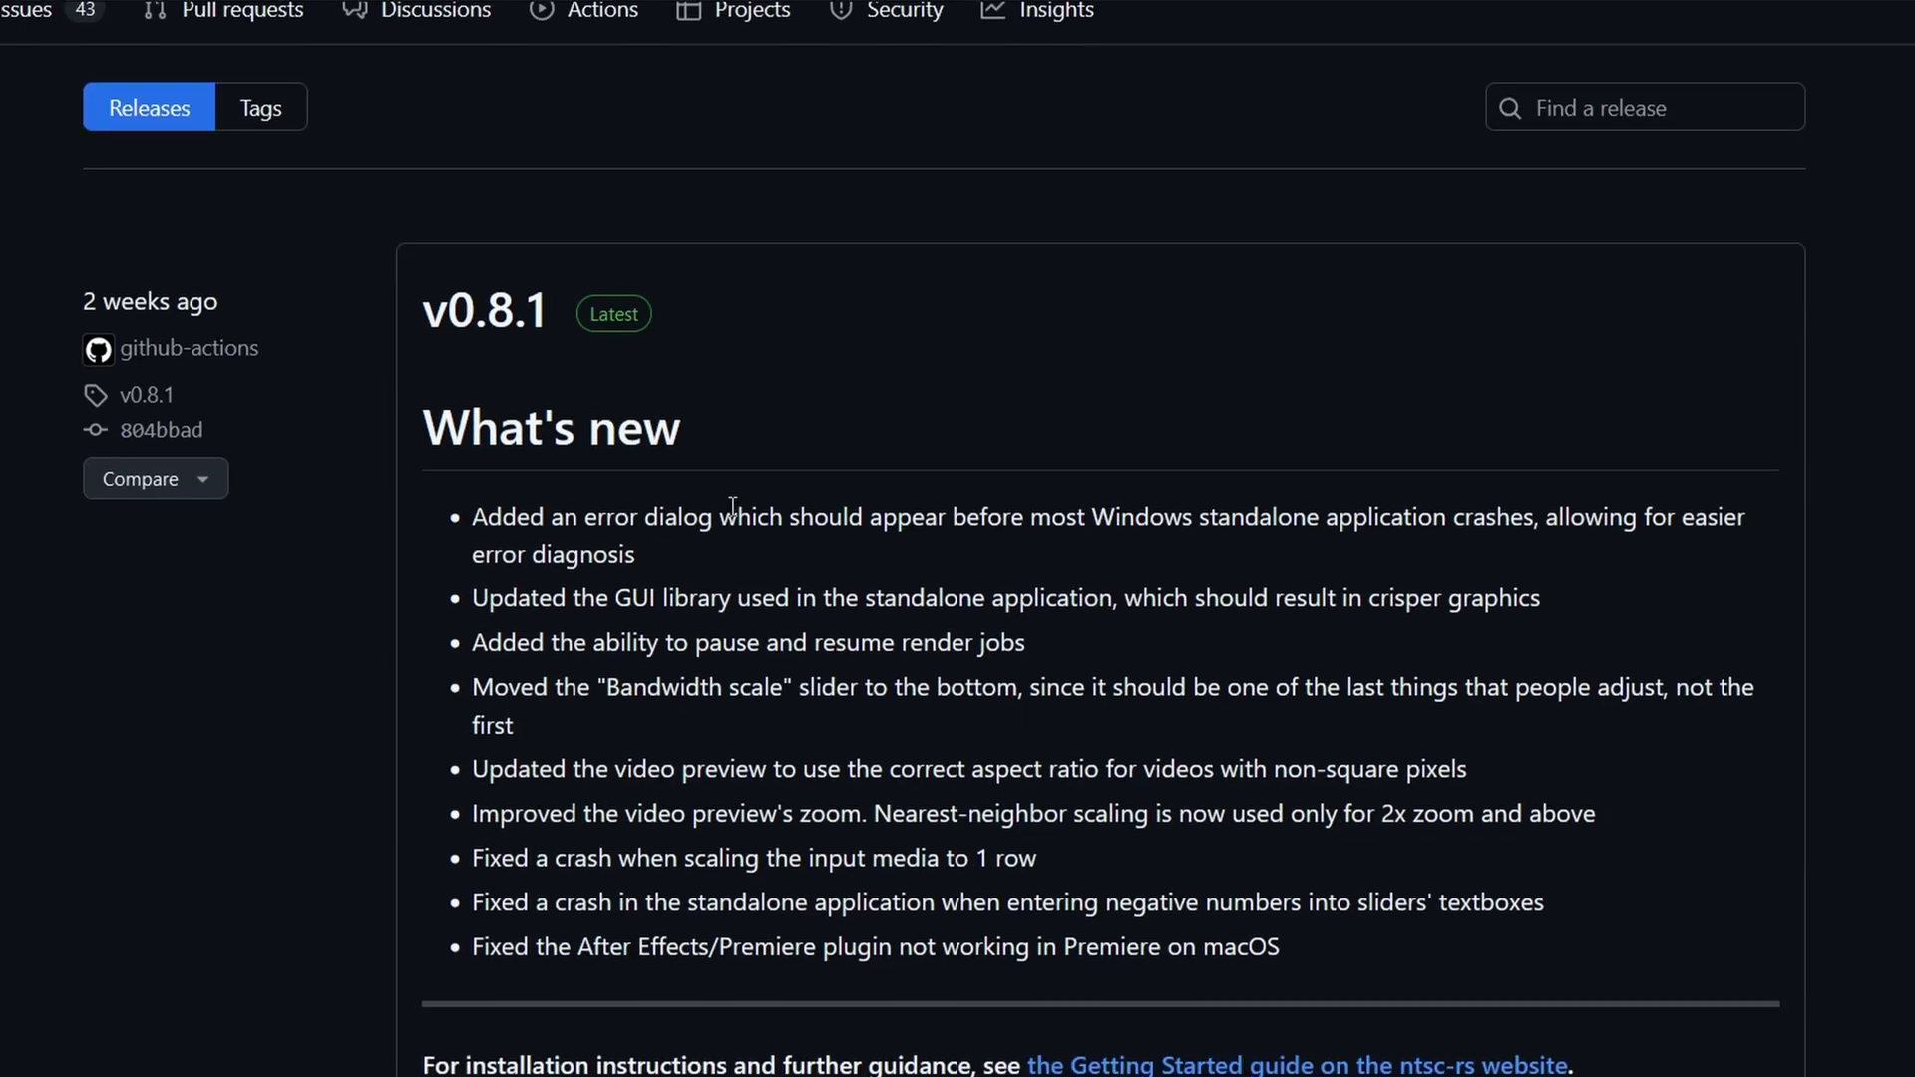
pyautogui.scroll(-4, 732, 506)
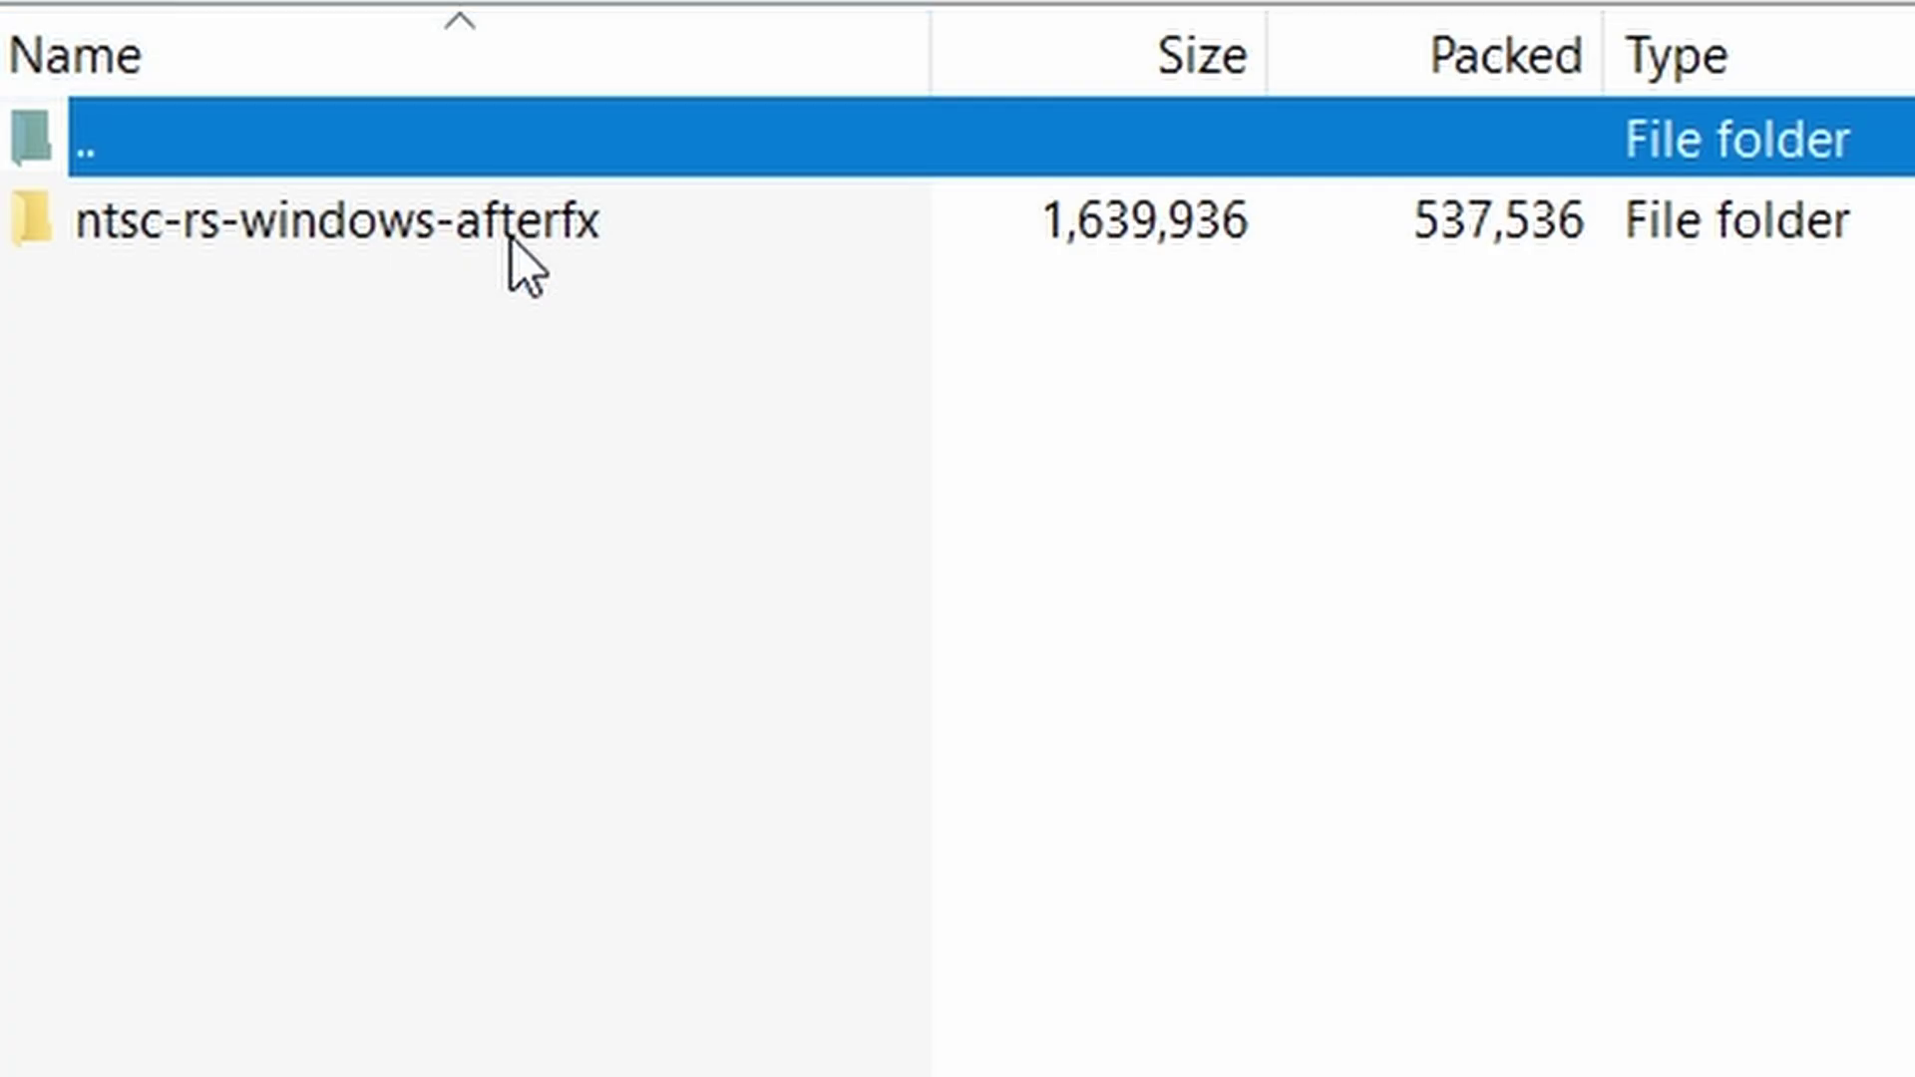
pyautogui.doubleClick(511, 244)
pyautogui.click(307, 249)
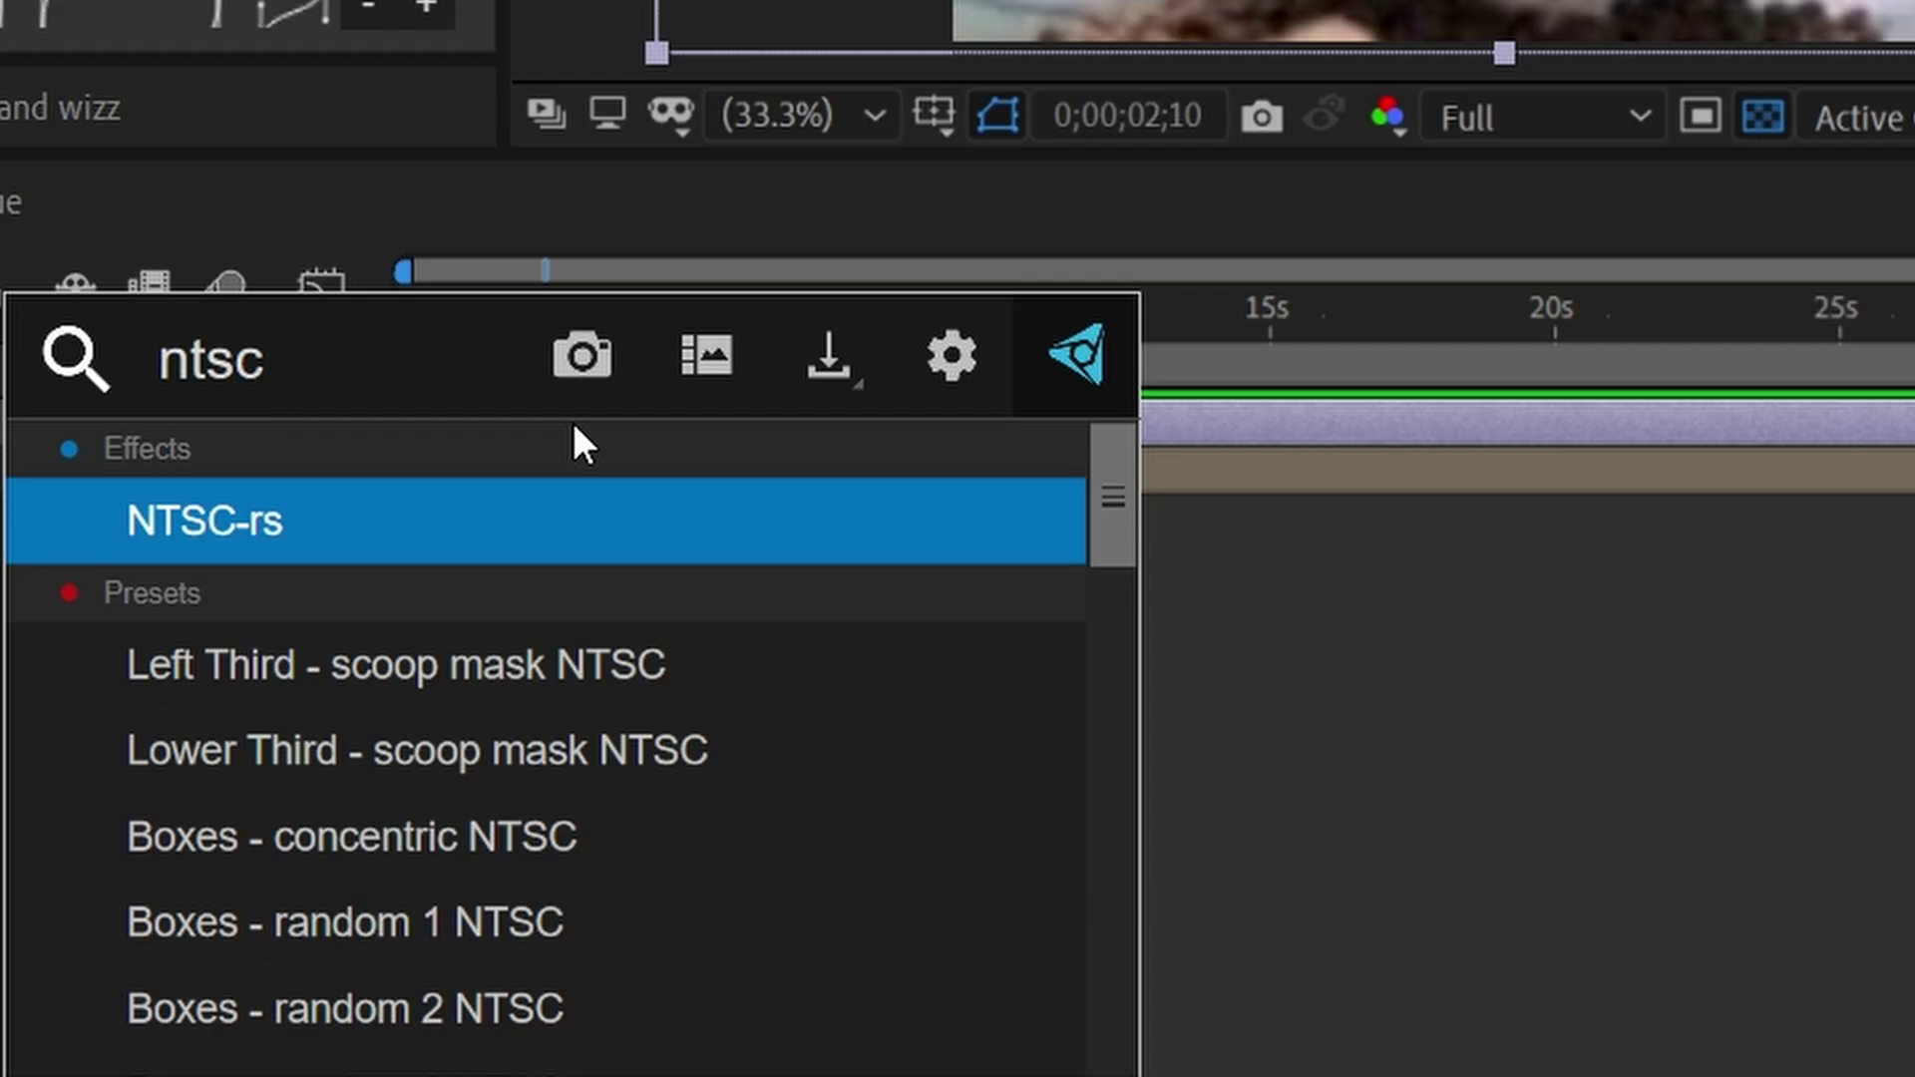
pyautogui.press('Return')
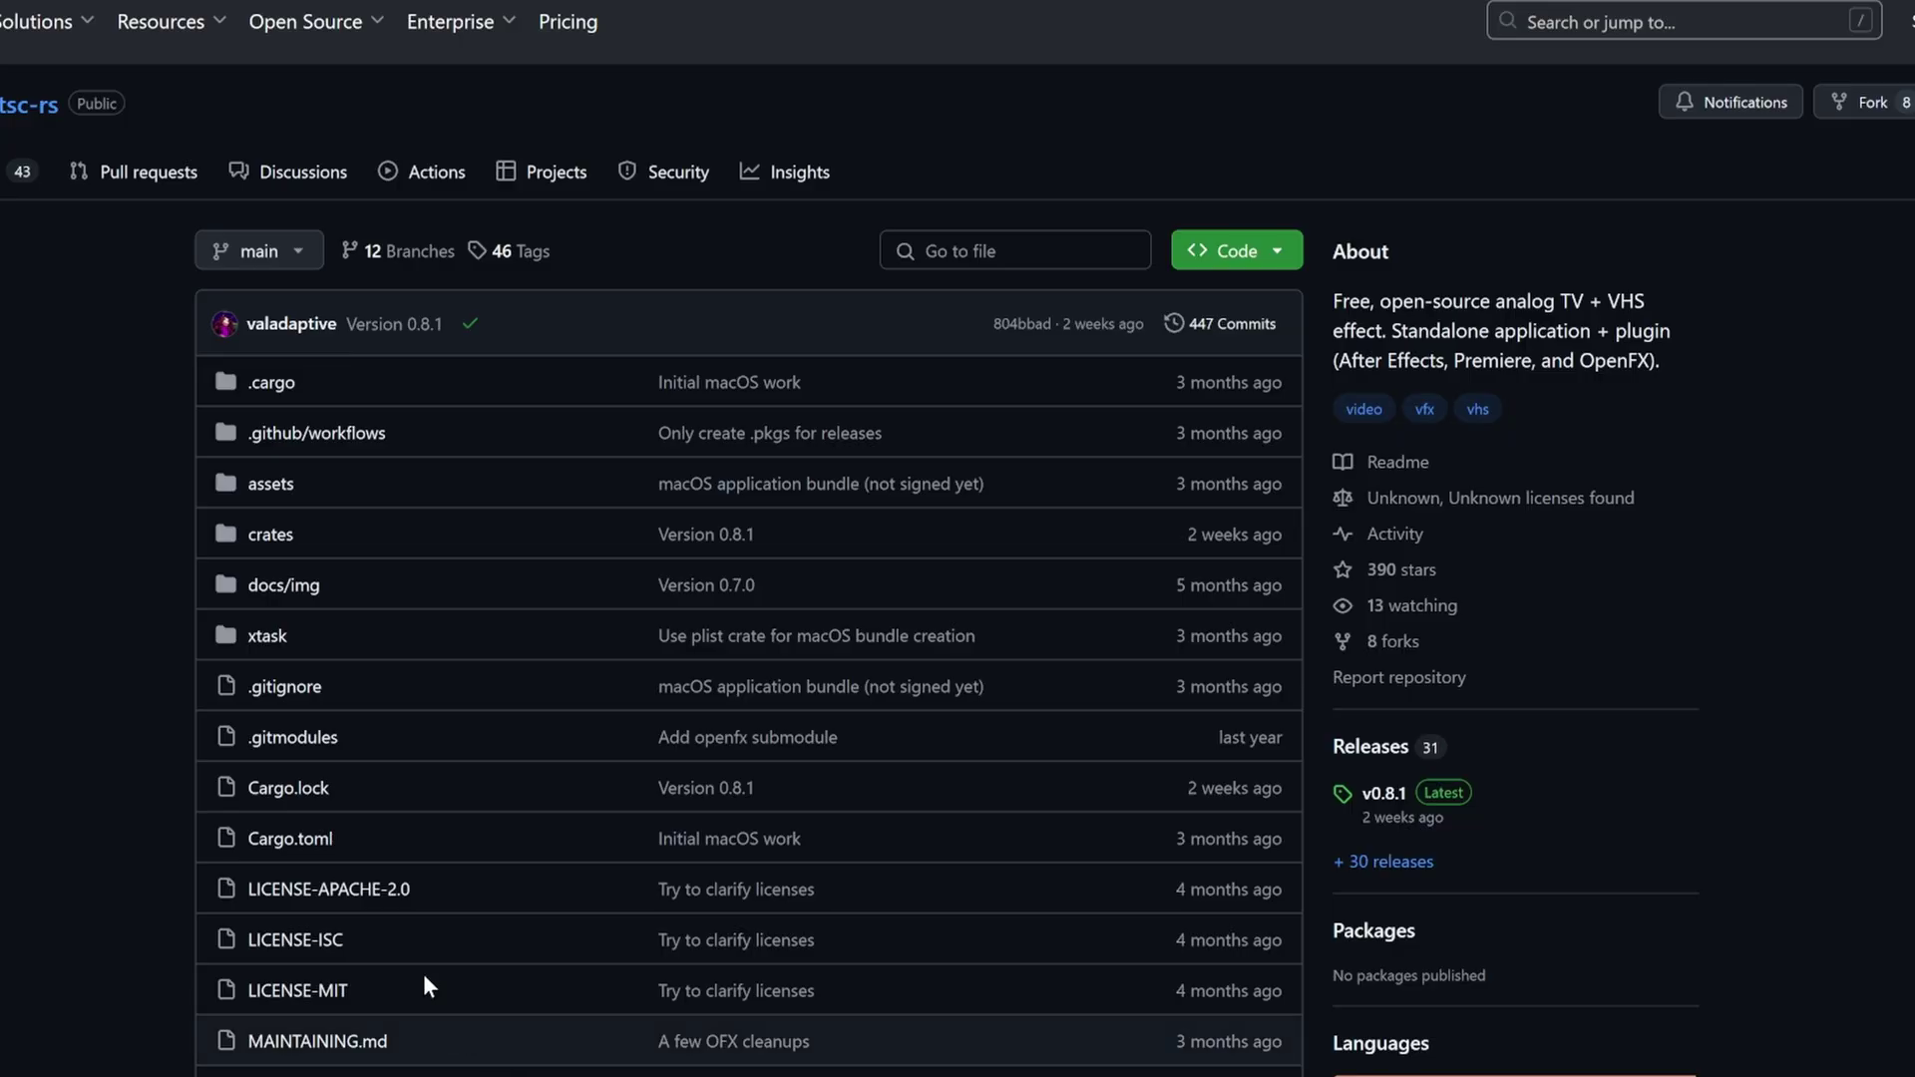
# Step: Download ntsc-rs-windows-standalone.zip from the v0.8.1 release Assets
pyautogui.scroll(-8, 92, 512)
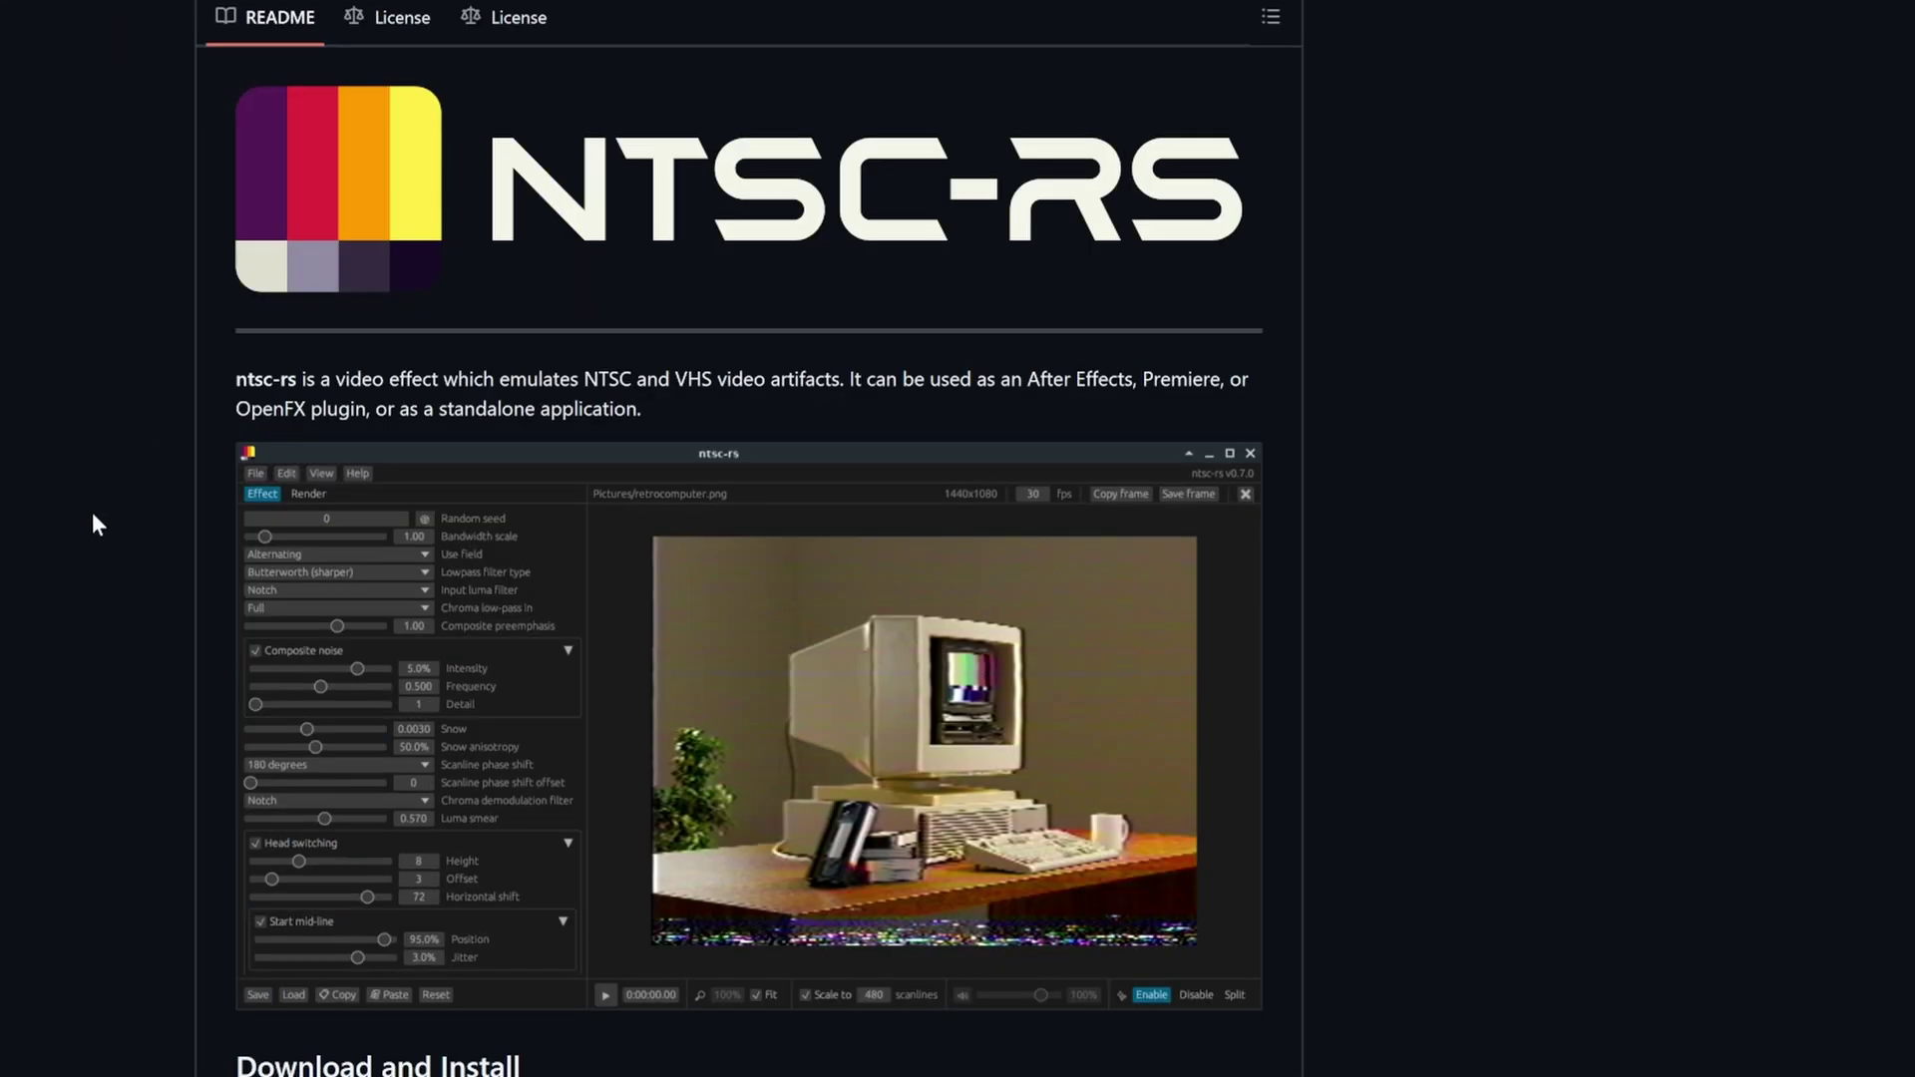
pyautogui.click(788, 654)
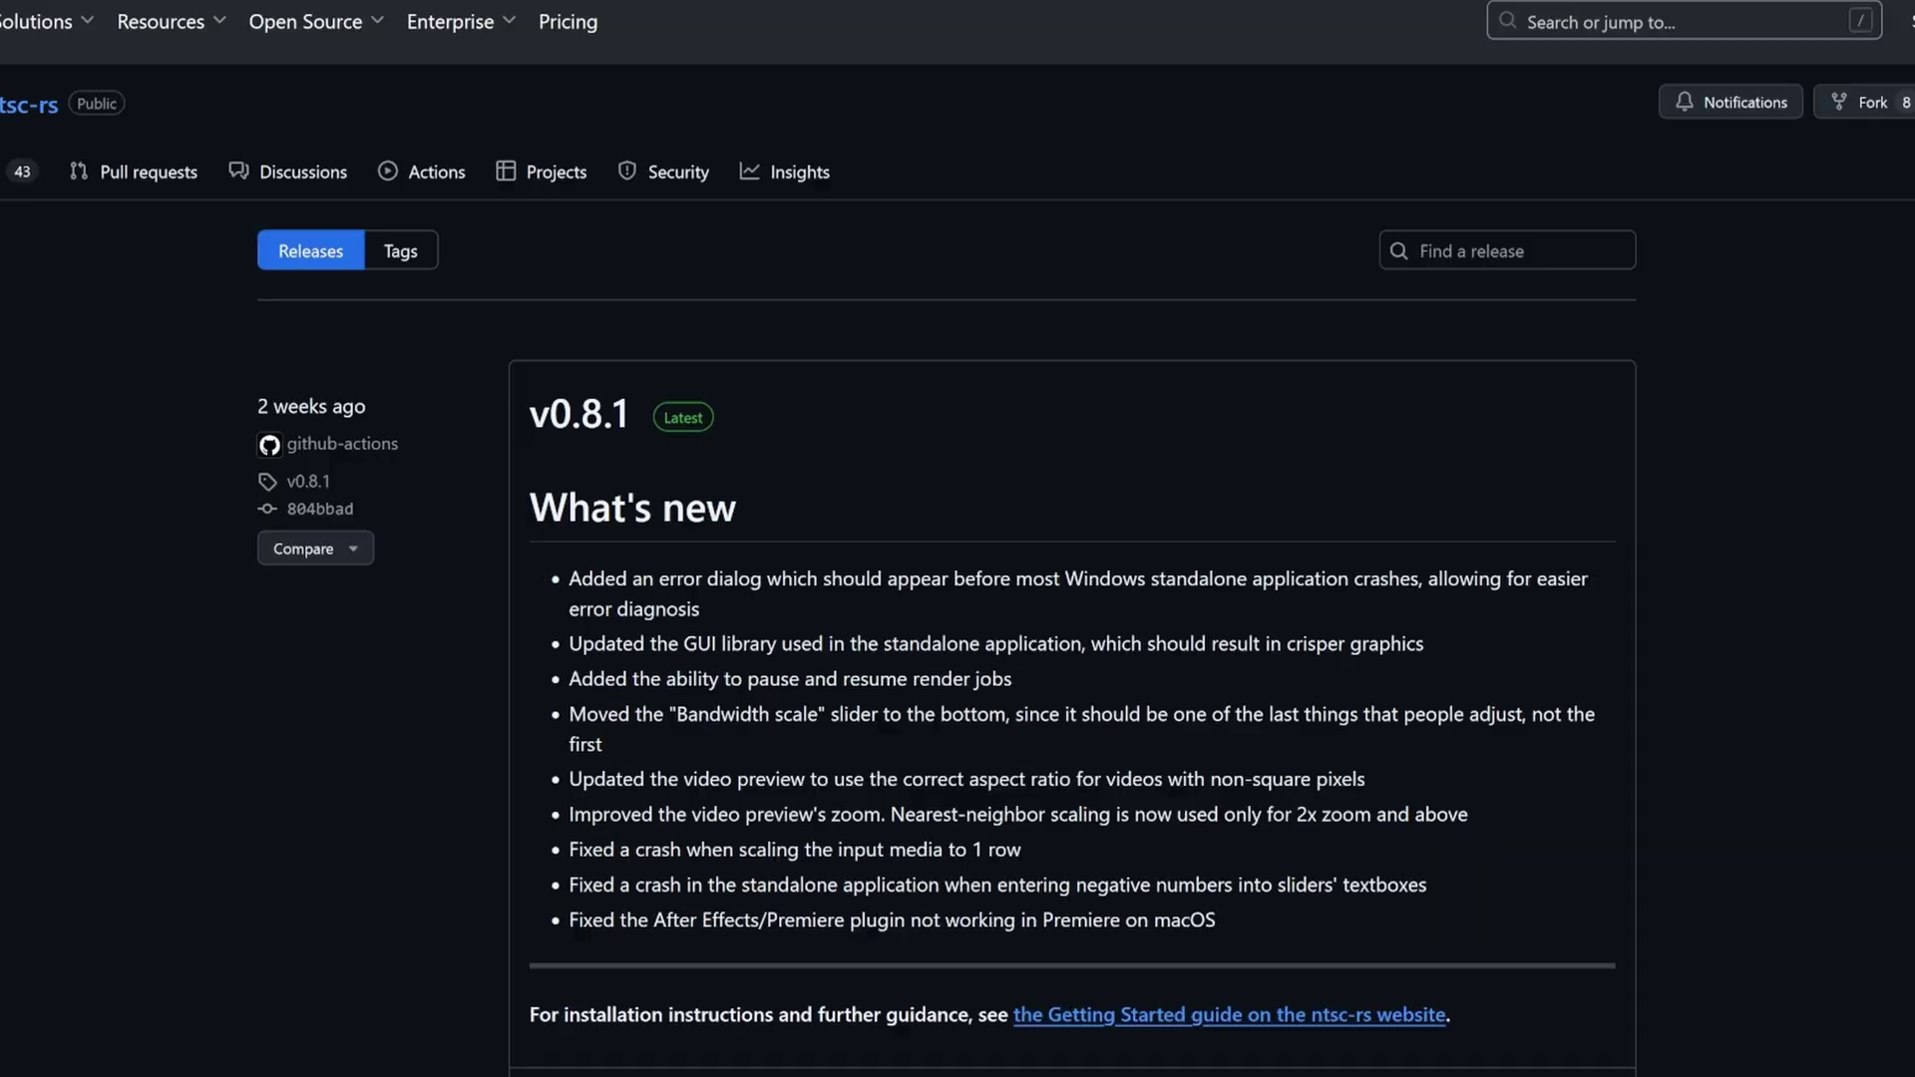
pyautogui.scroll(-5, 399, 623)
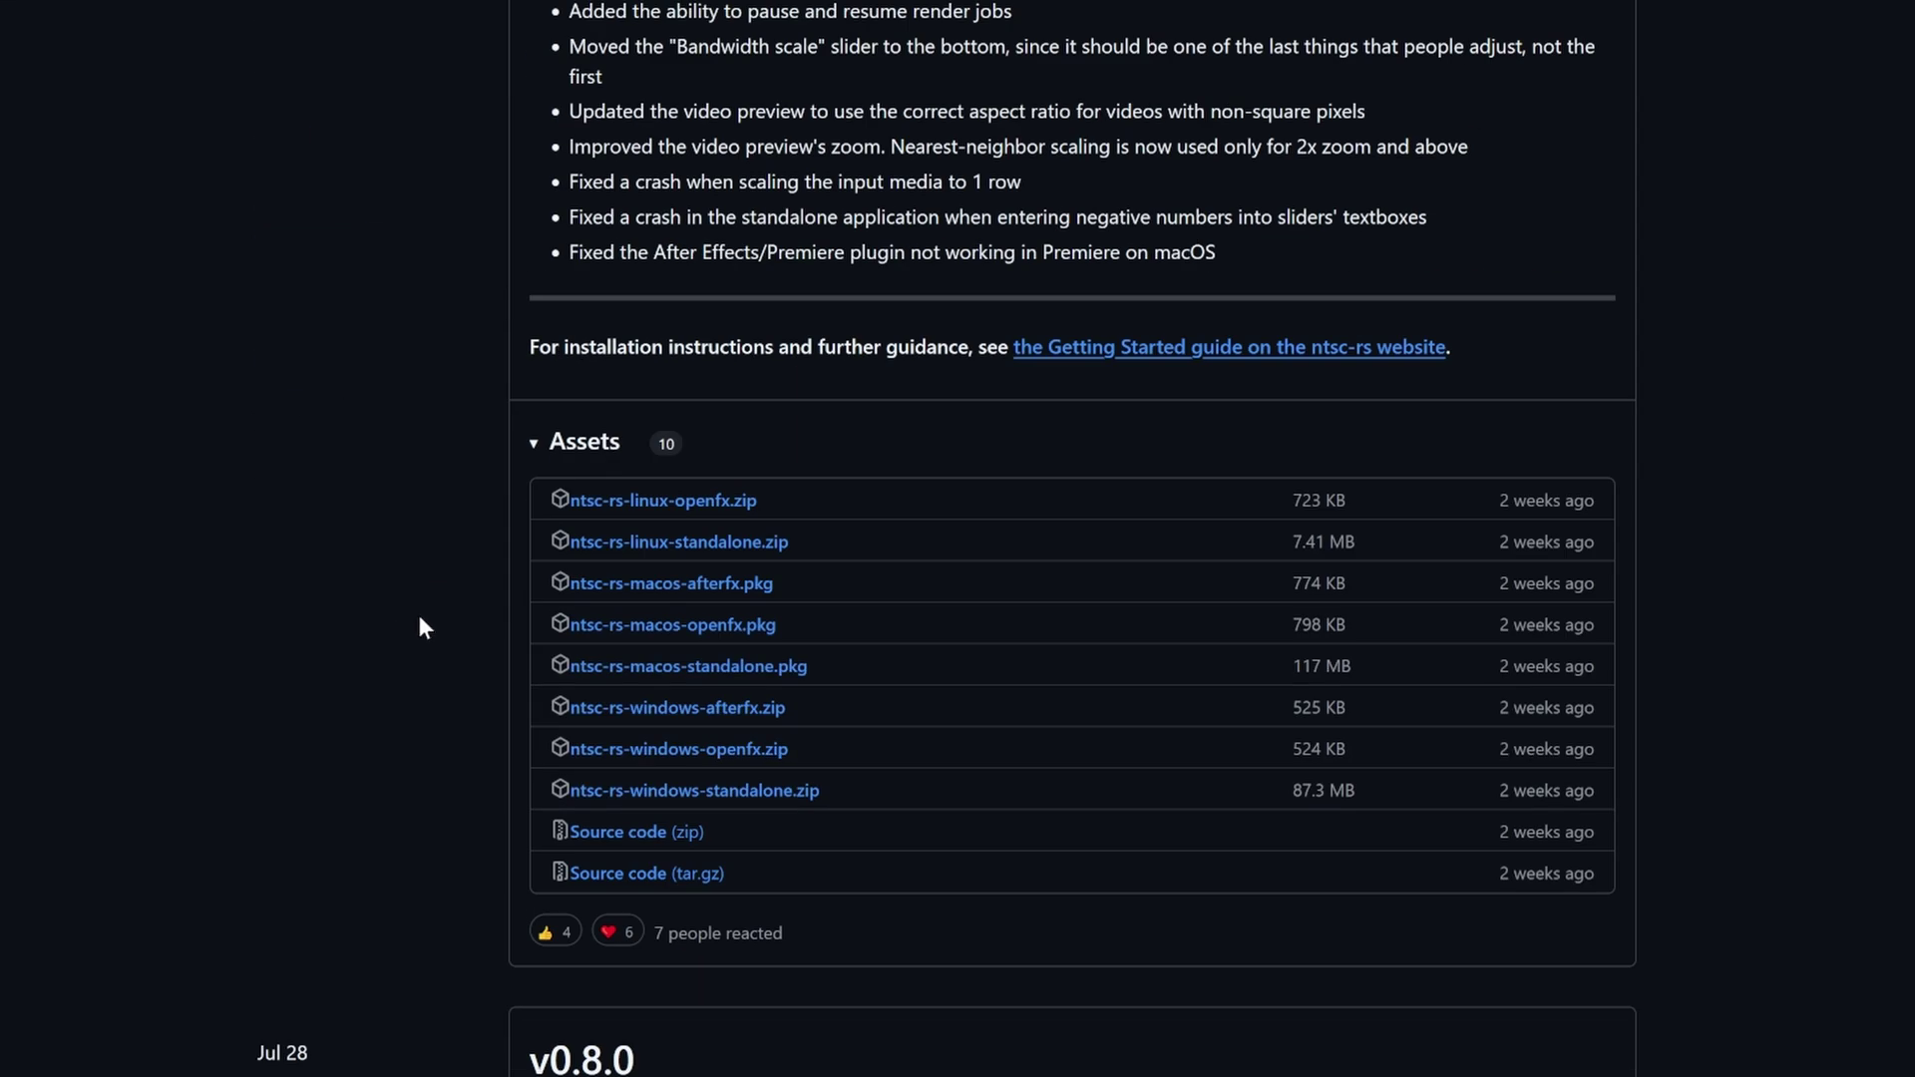
pyautogui.click(718, 797)
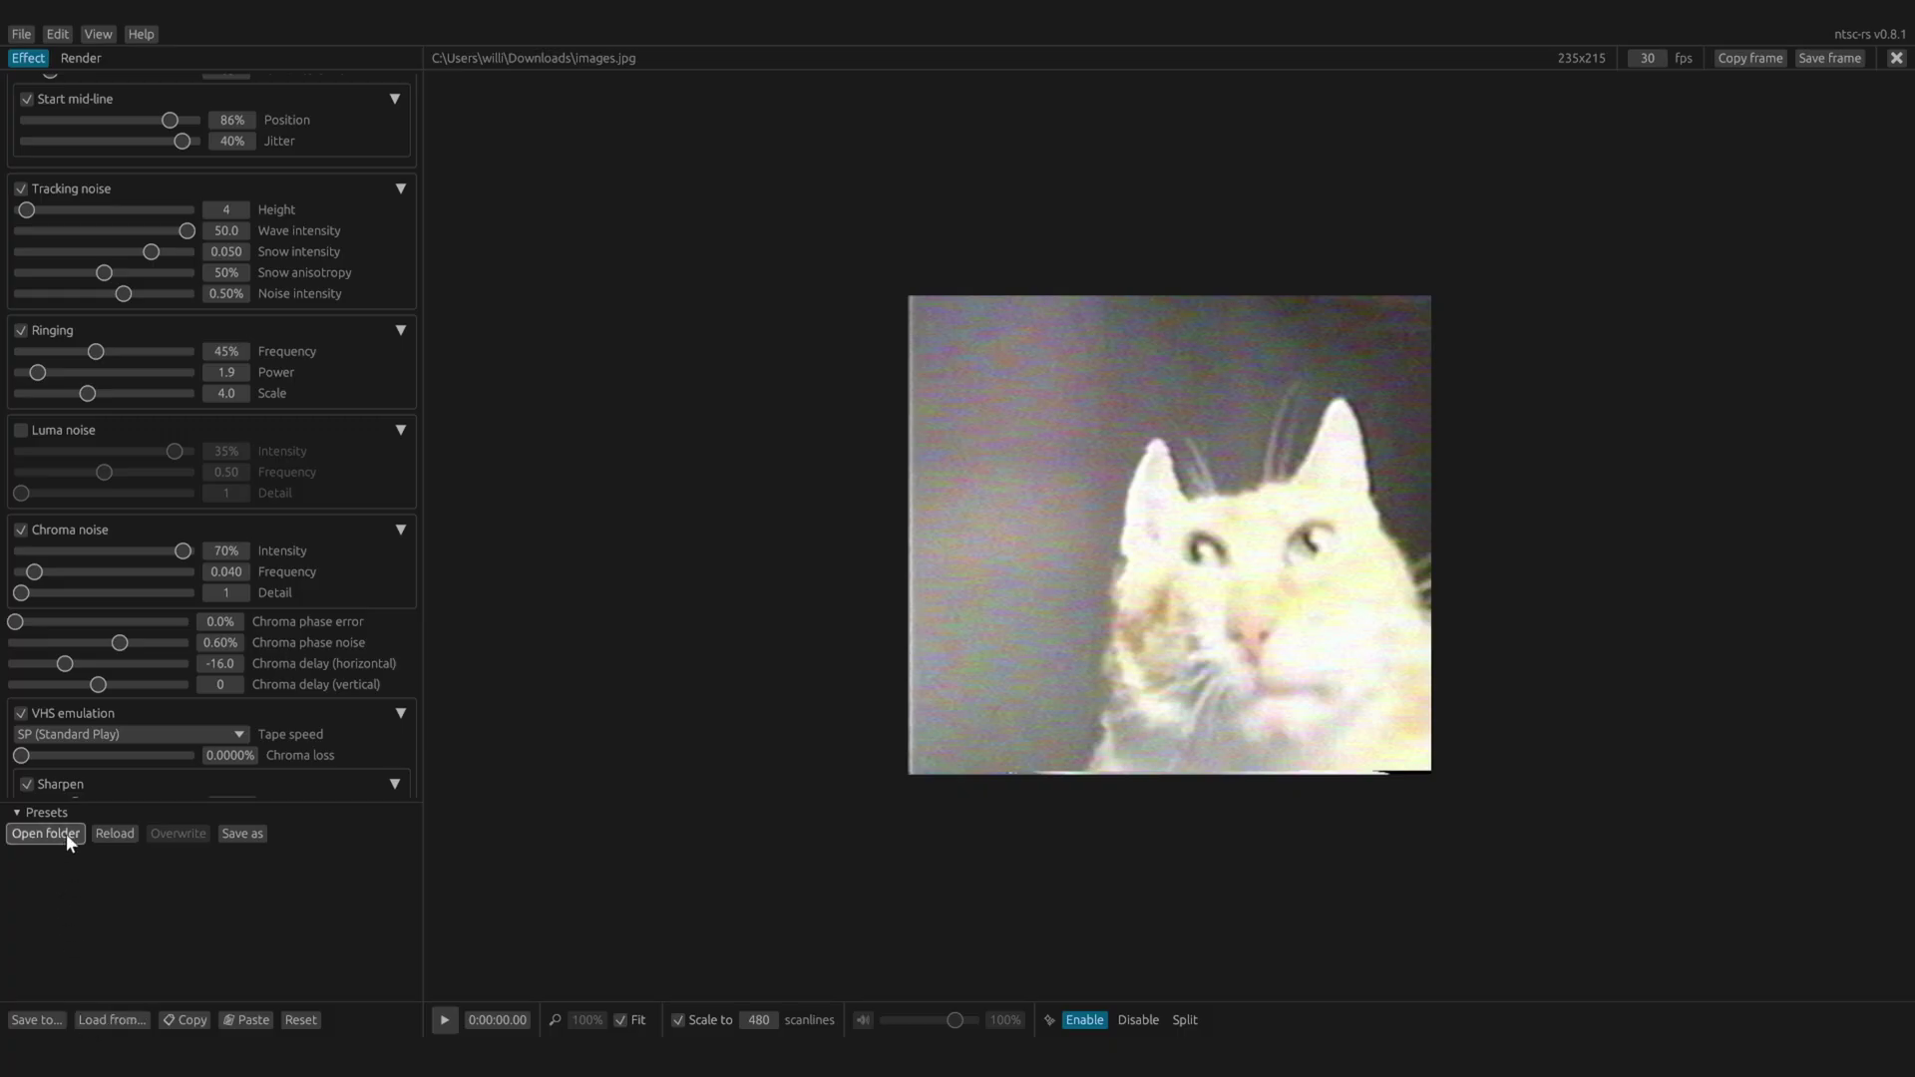
# Step: Copy the community preset .json files into the ntsc-rs presets folder and reload the list
pyautogui.click(46, 833)
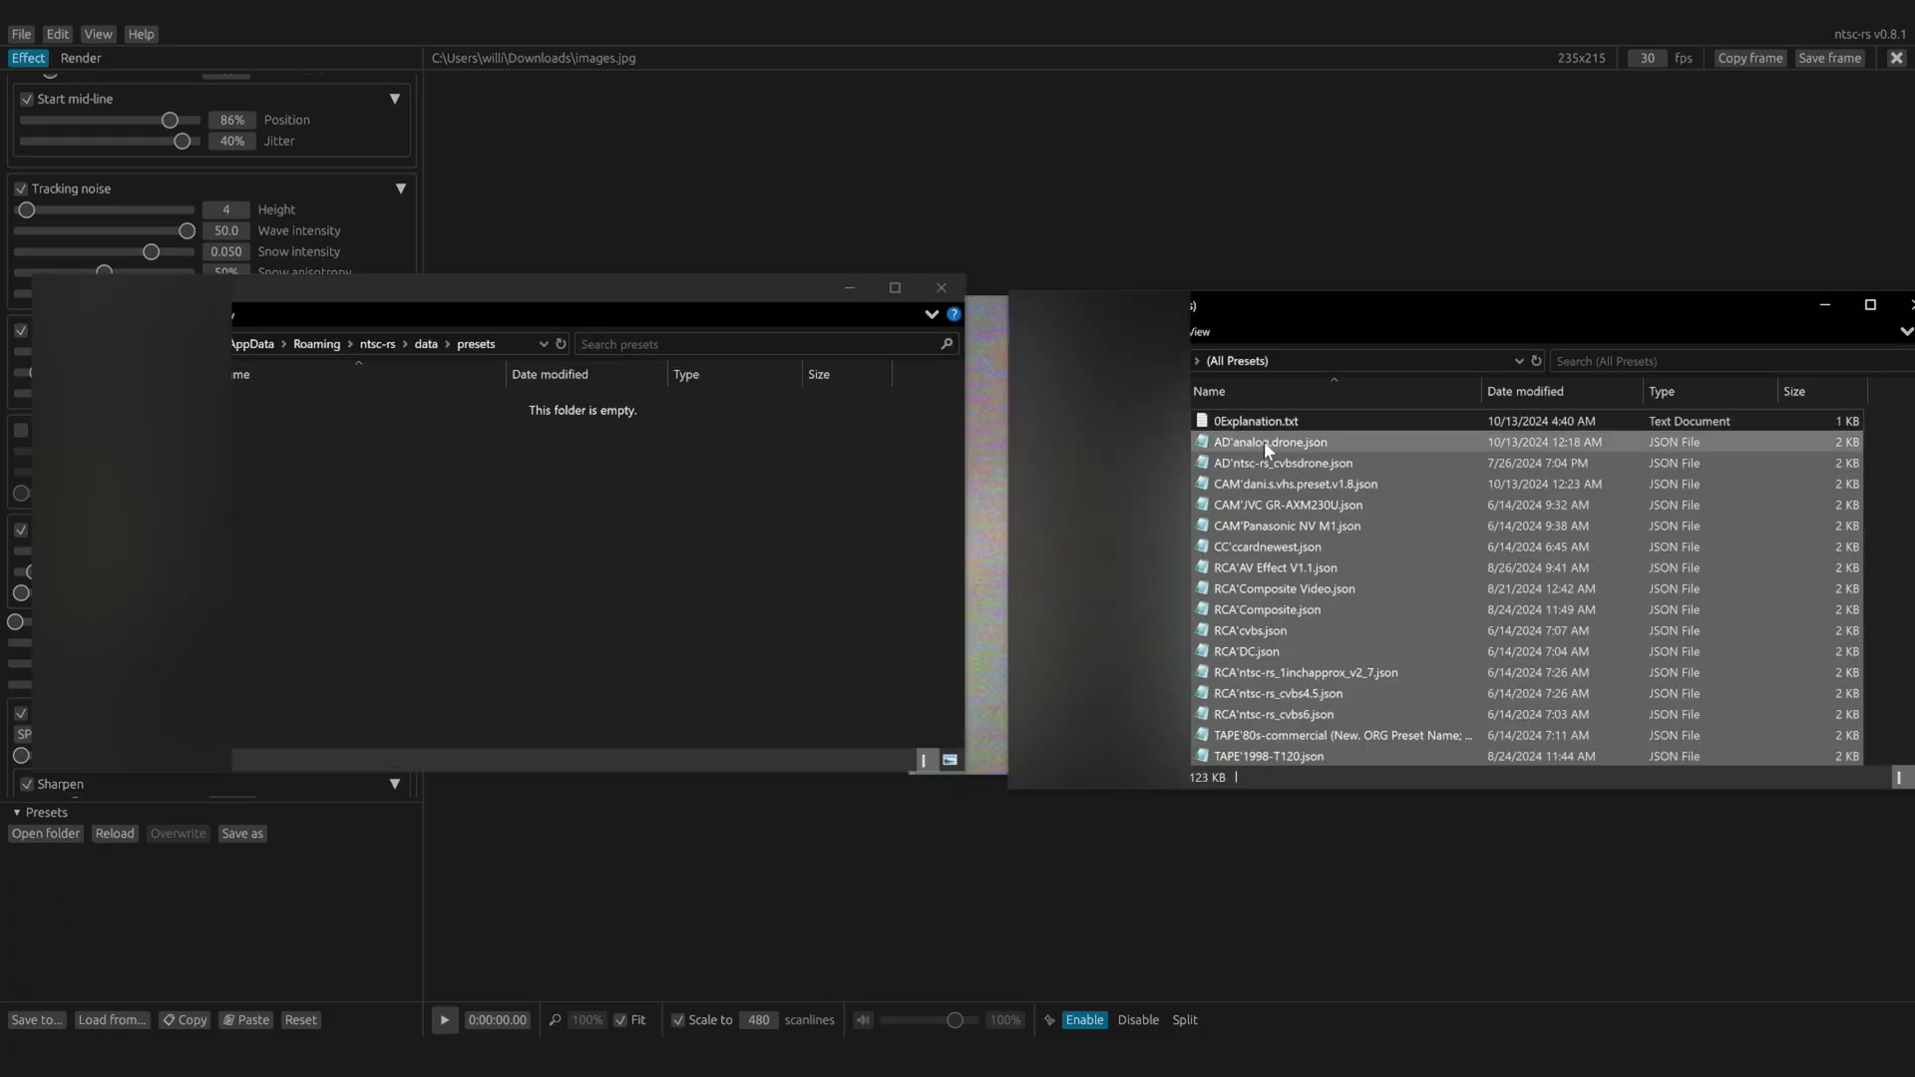
pyautogui.moveTo(1264, 441); pyautogui.dragTo(306, 497)
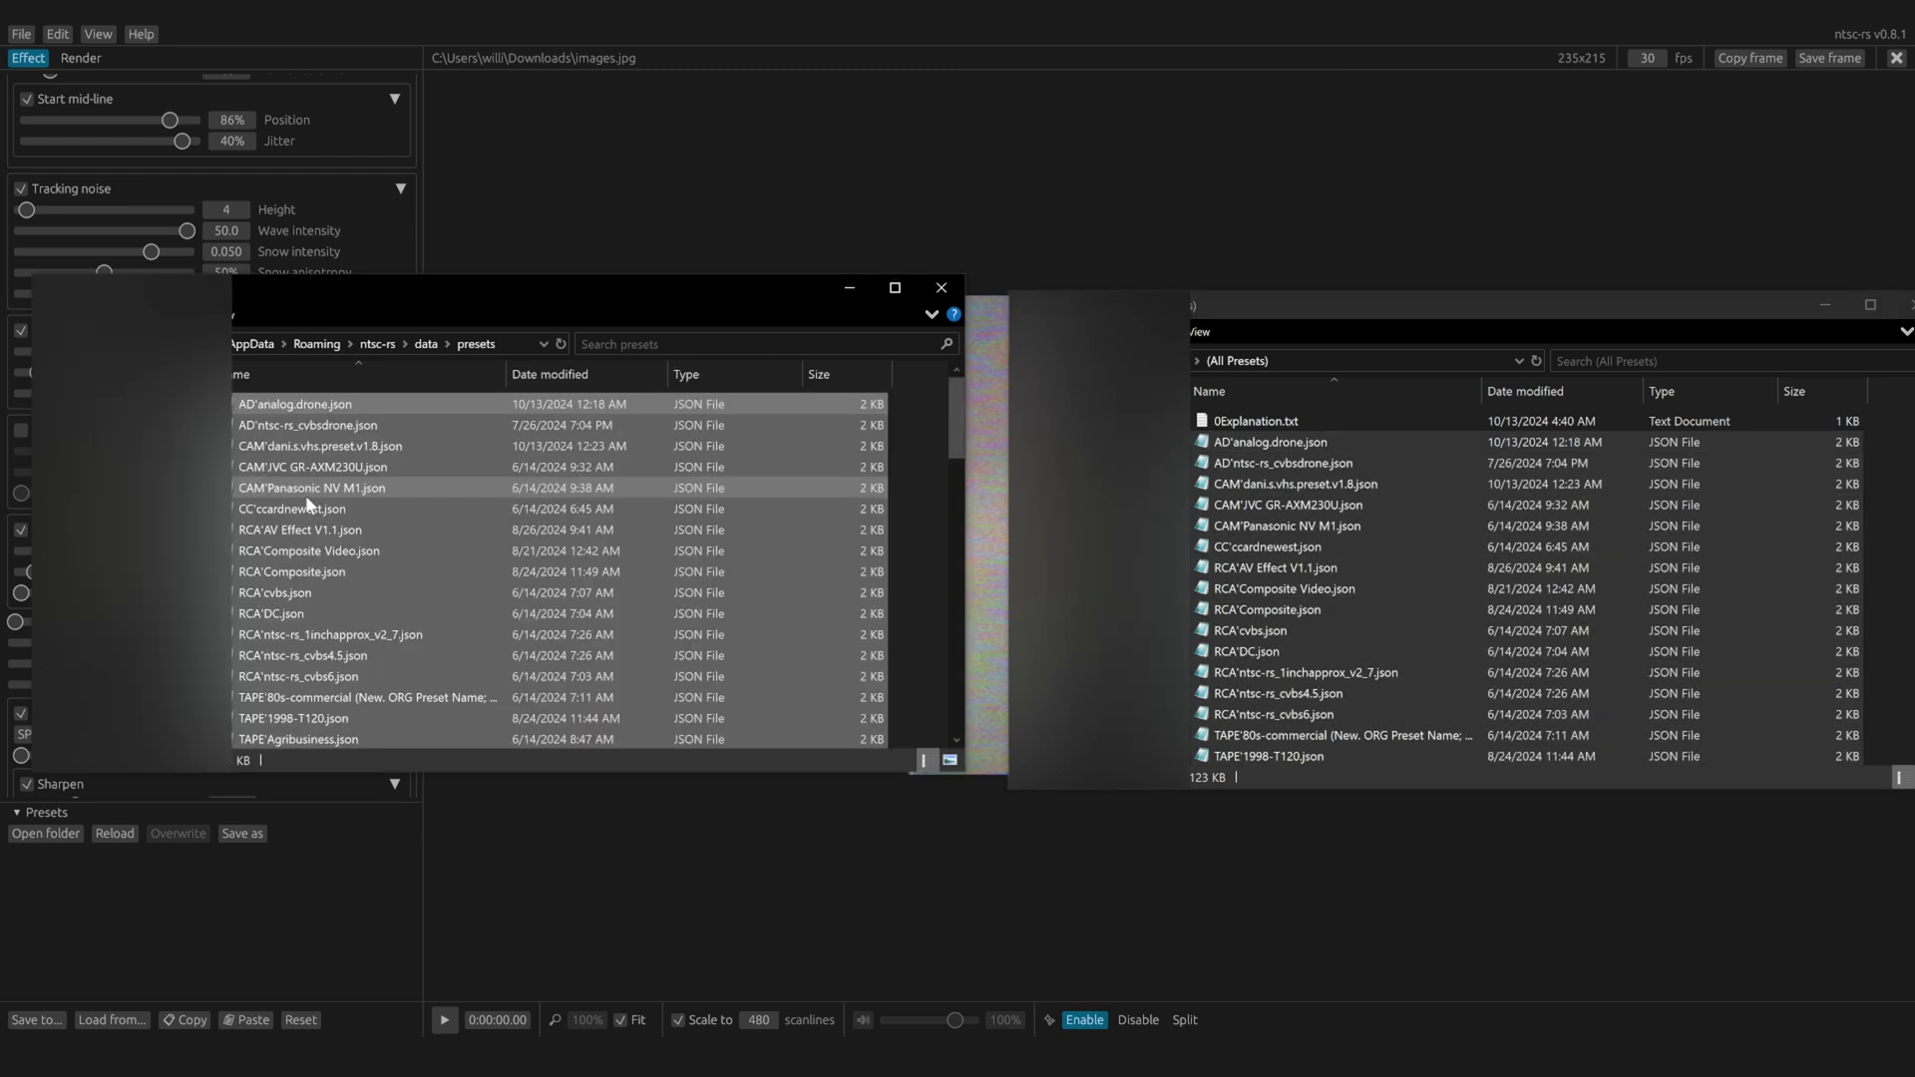
pyautogui.click(116, 834)
# Step: Apply the TAPE bluecoolman_VCRRecordingV4.json preset and compare it in split view
pyautogui.click(125, 875)
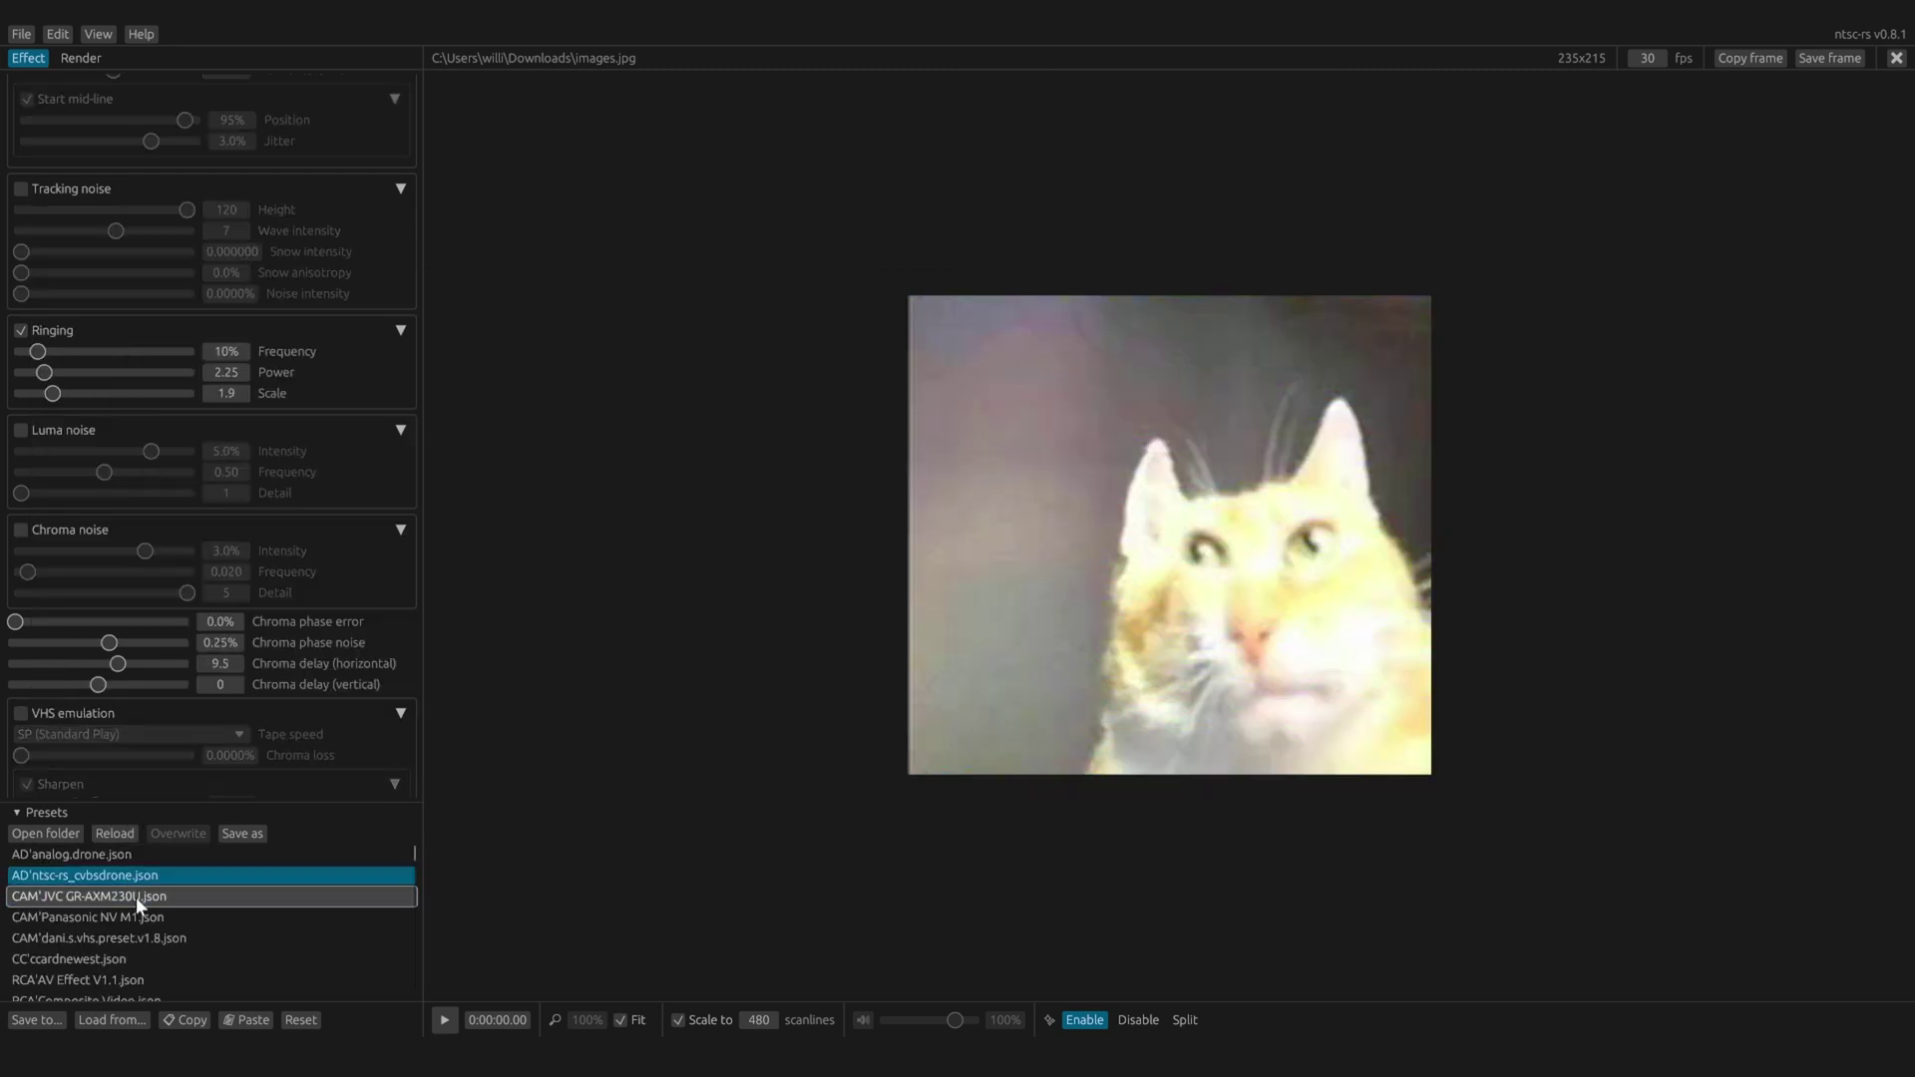
pyautogui.scroll(-5, 135, 896)
pyautogui.click(135, 915)
pyautogui.click(1185, 1019)
pyautogui.click(244, 858)
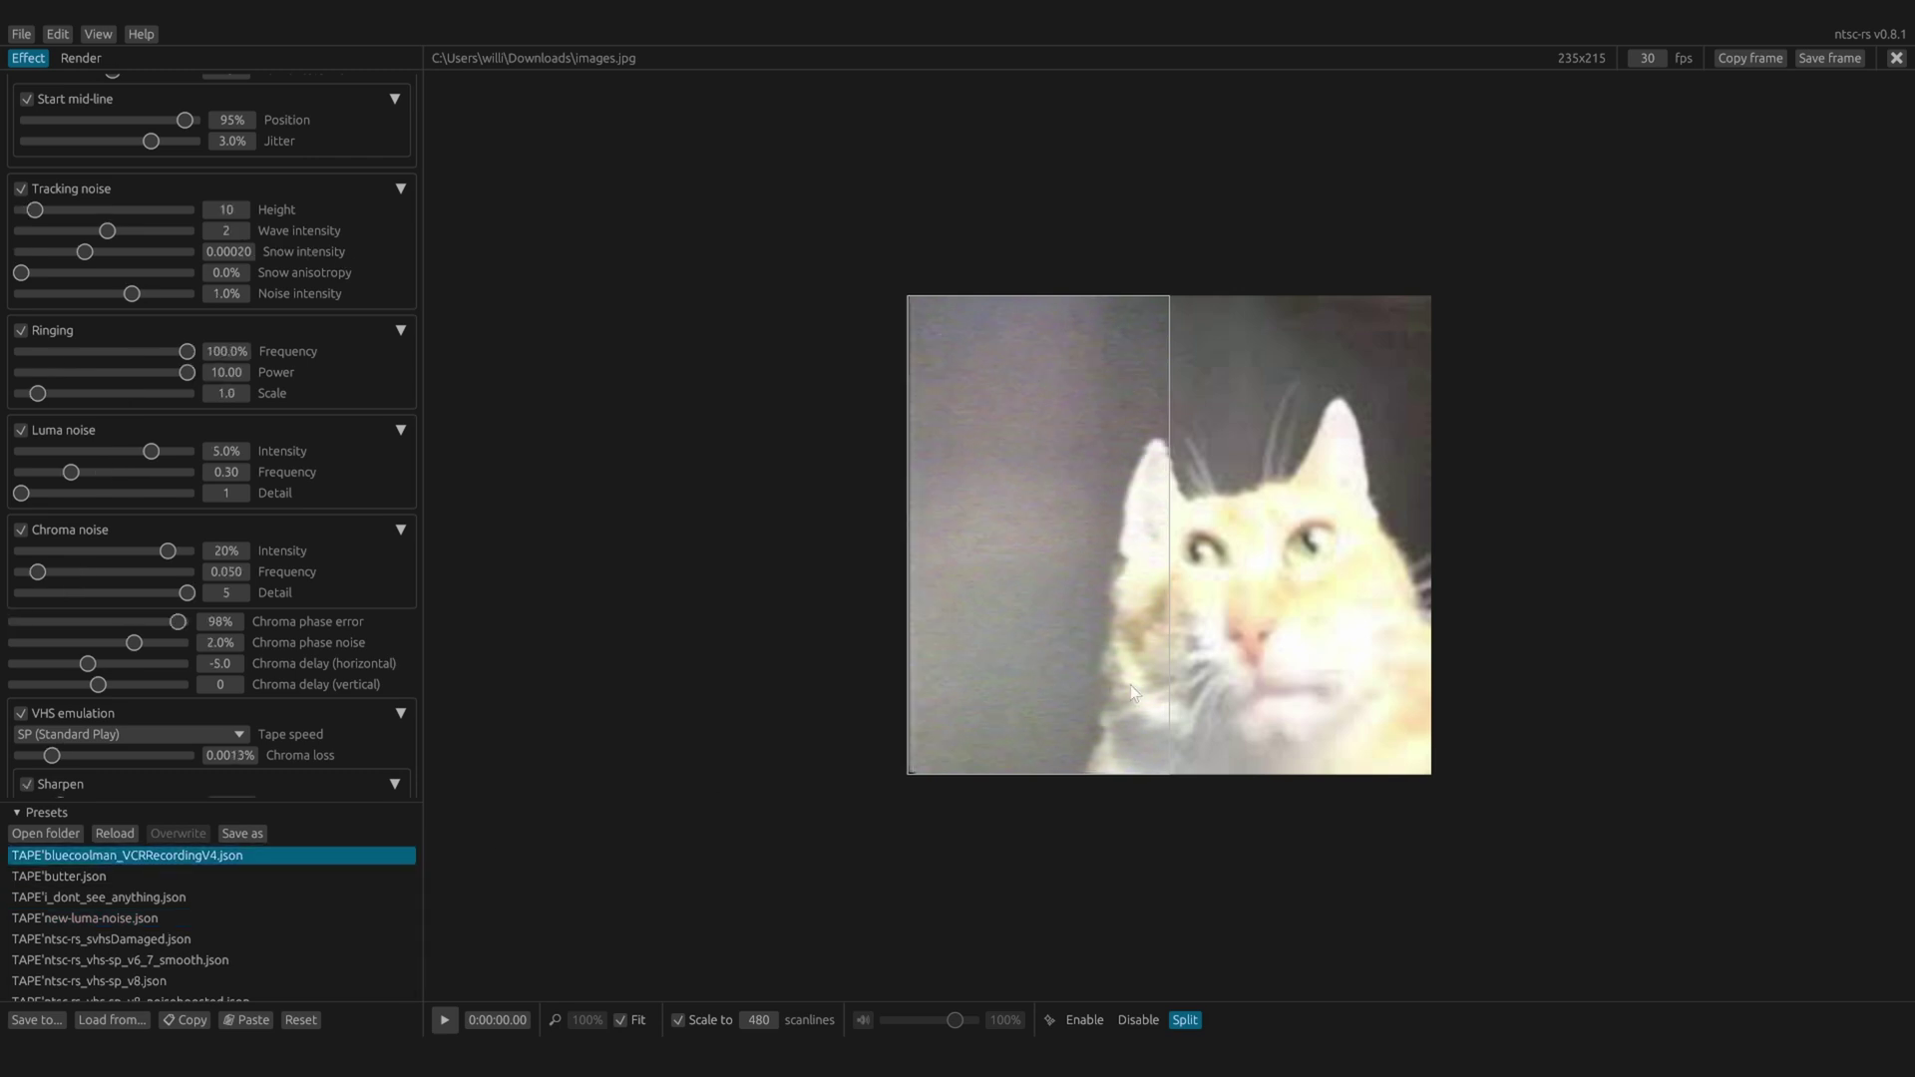
pyautogui.moveTo(1168, 654); pyautogui.dragTo(1445, 645)
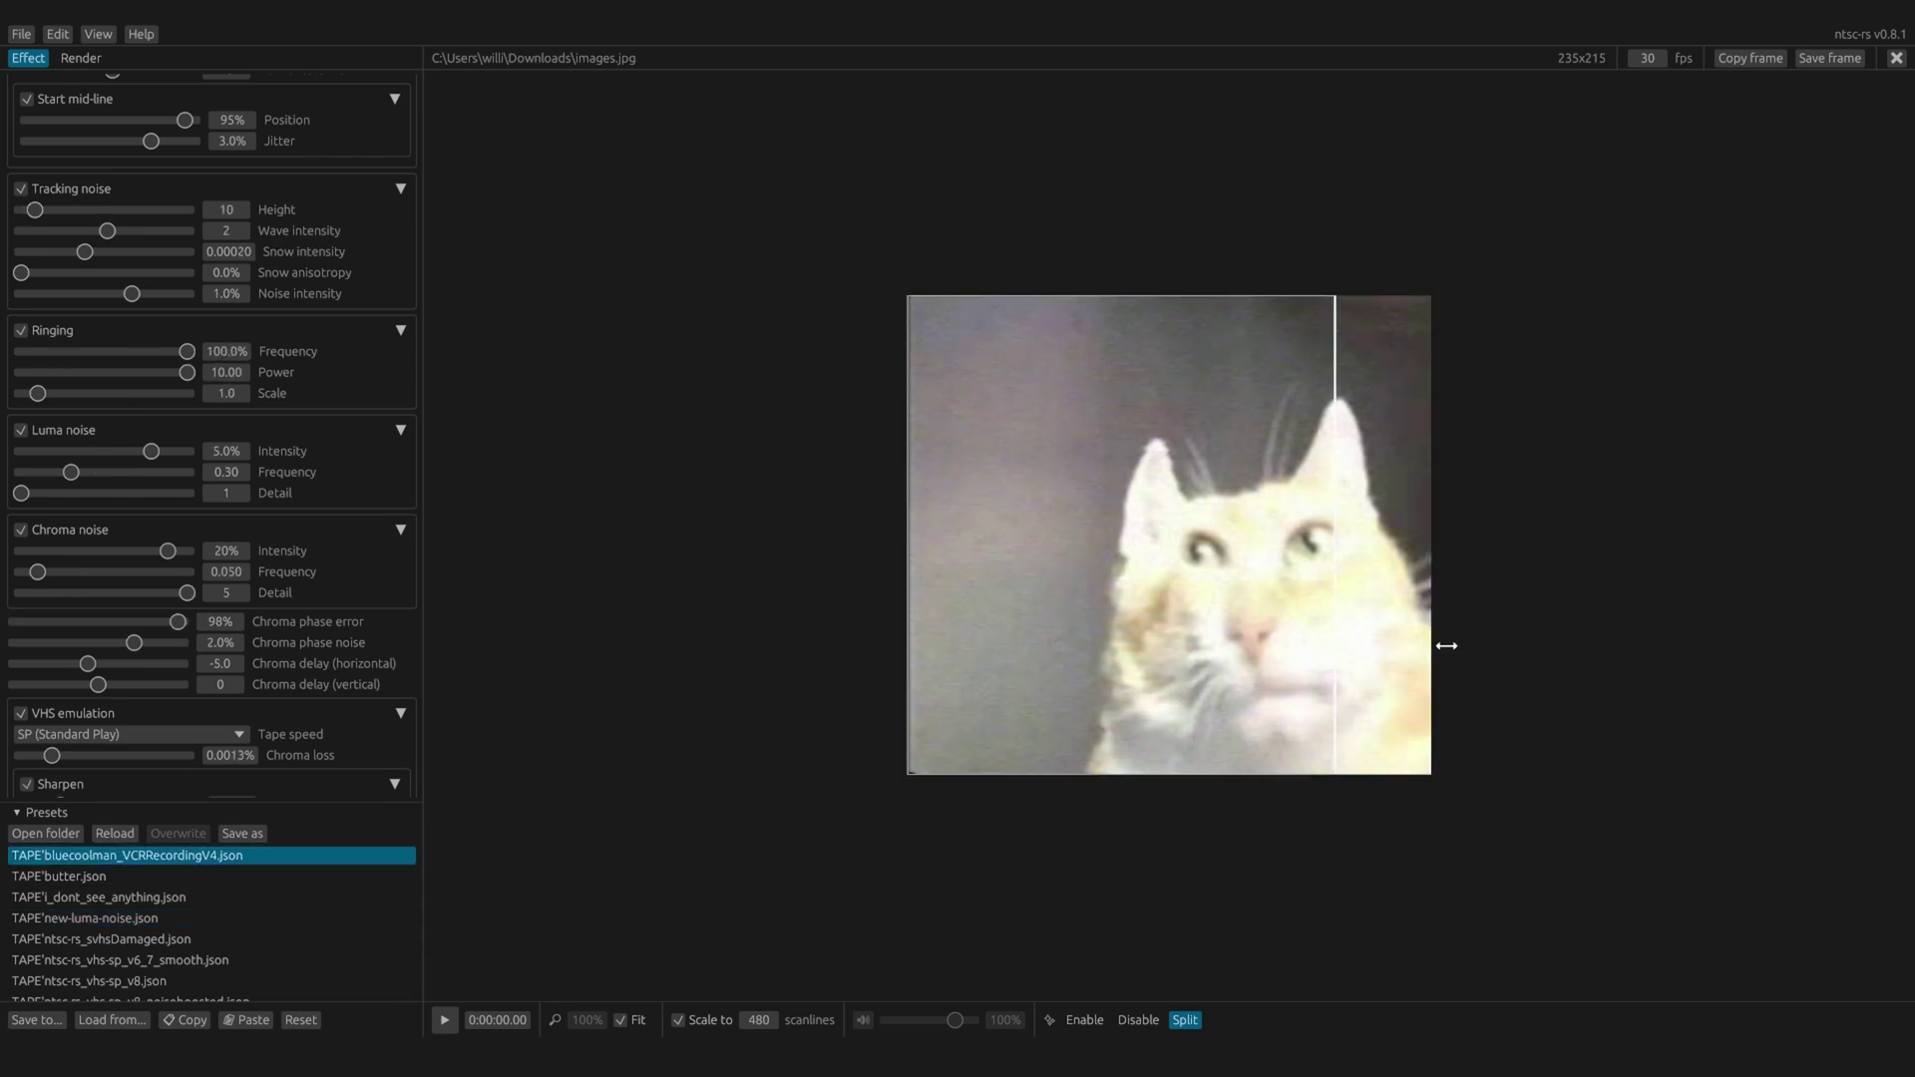
# Step: Try the TAPE new-luma-noise.json preset and toggle 480-scanline scaling off and back on
pyautogui.hotkey('ctrl', 'z')
pyautogui.click(1084, 1019)
pyautogui.click(679, 1021)
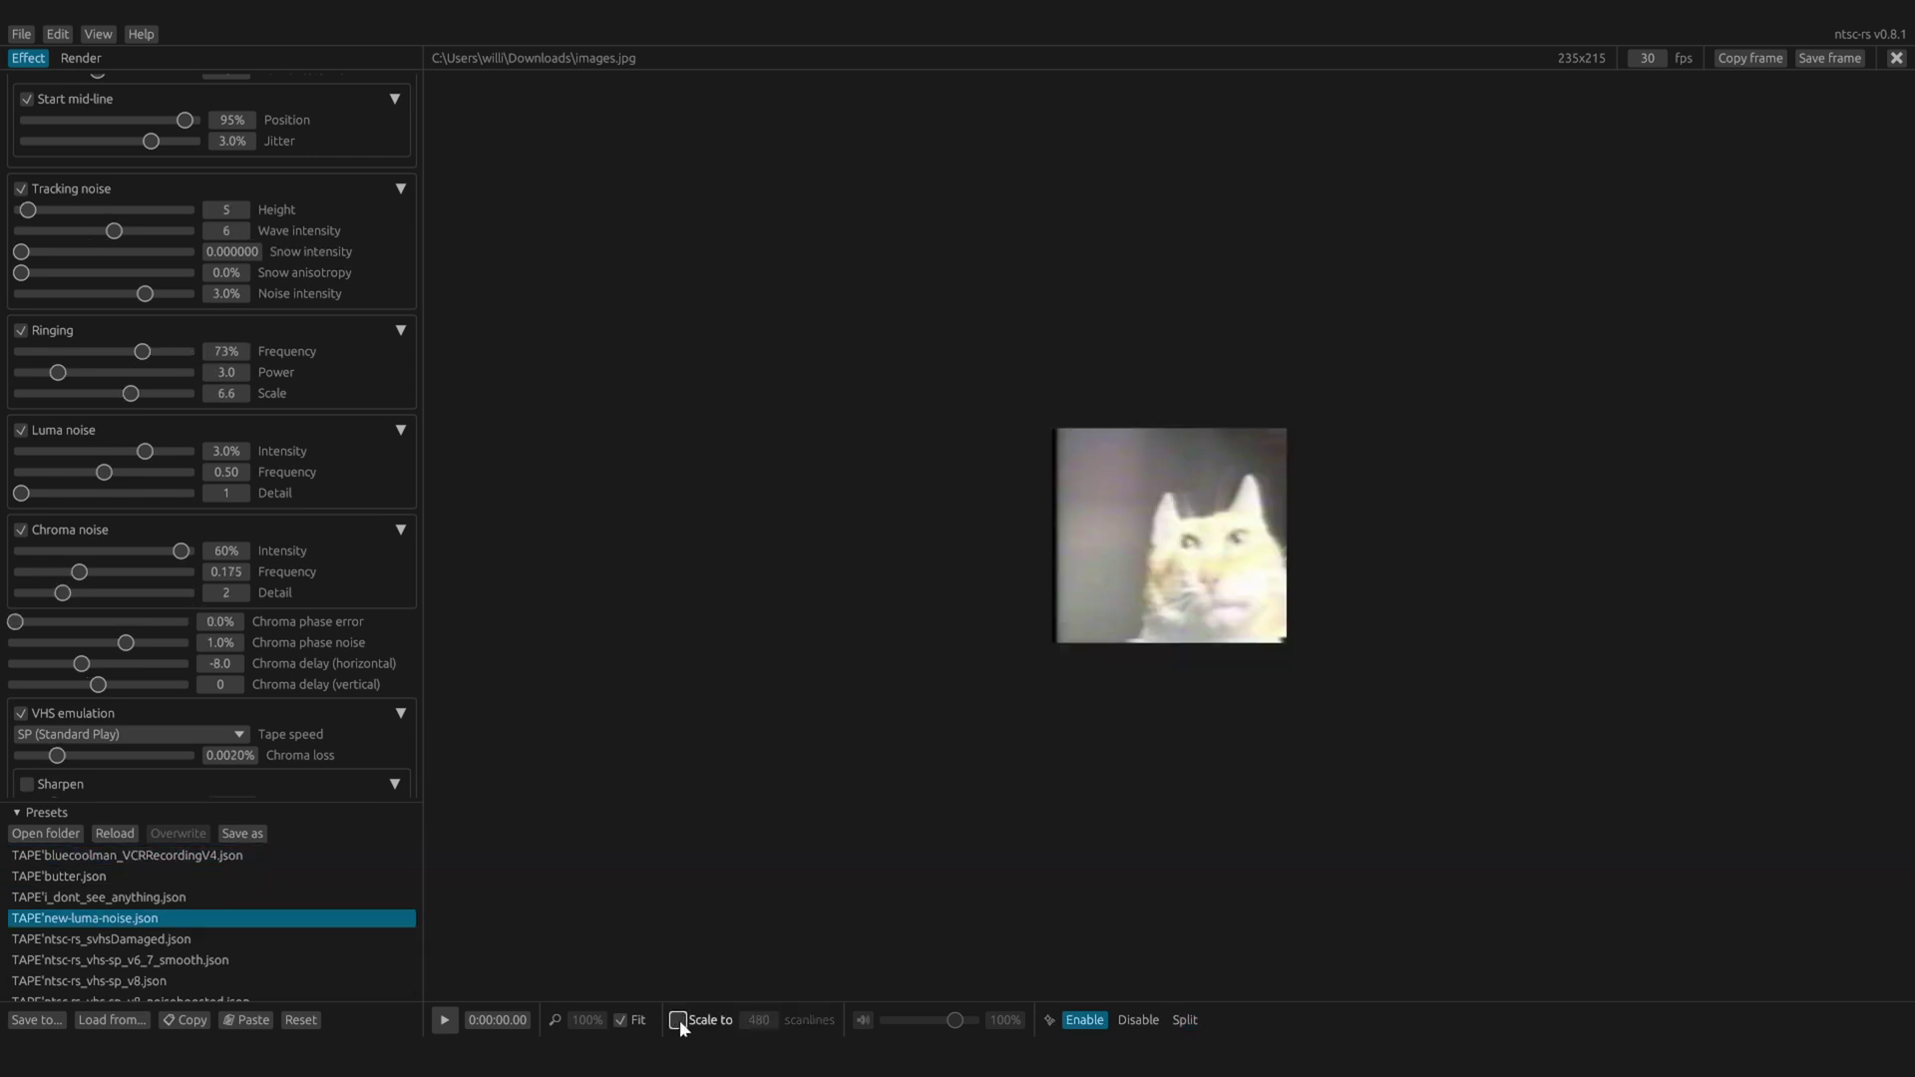
pyautogui.click(680, 1021)
pyautogui.click(679, 1021)
pyautogui.click(679, 1019)
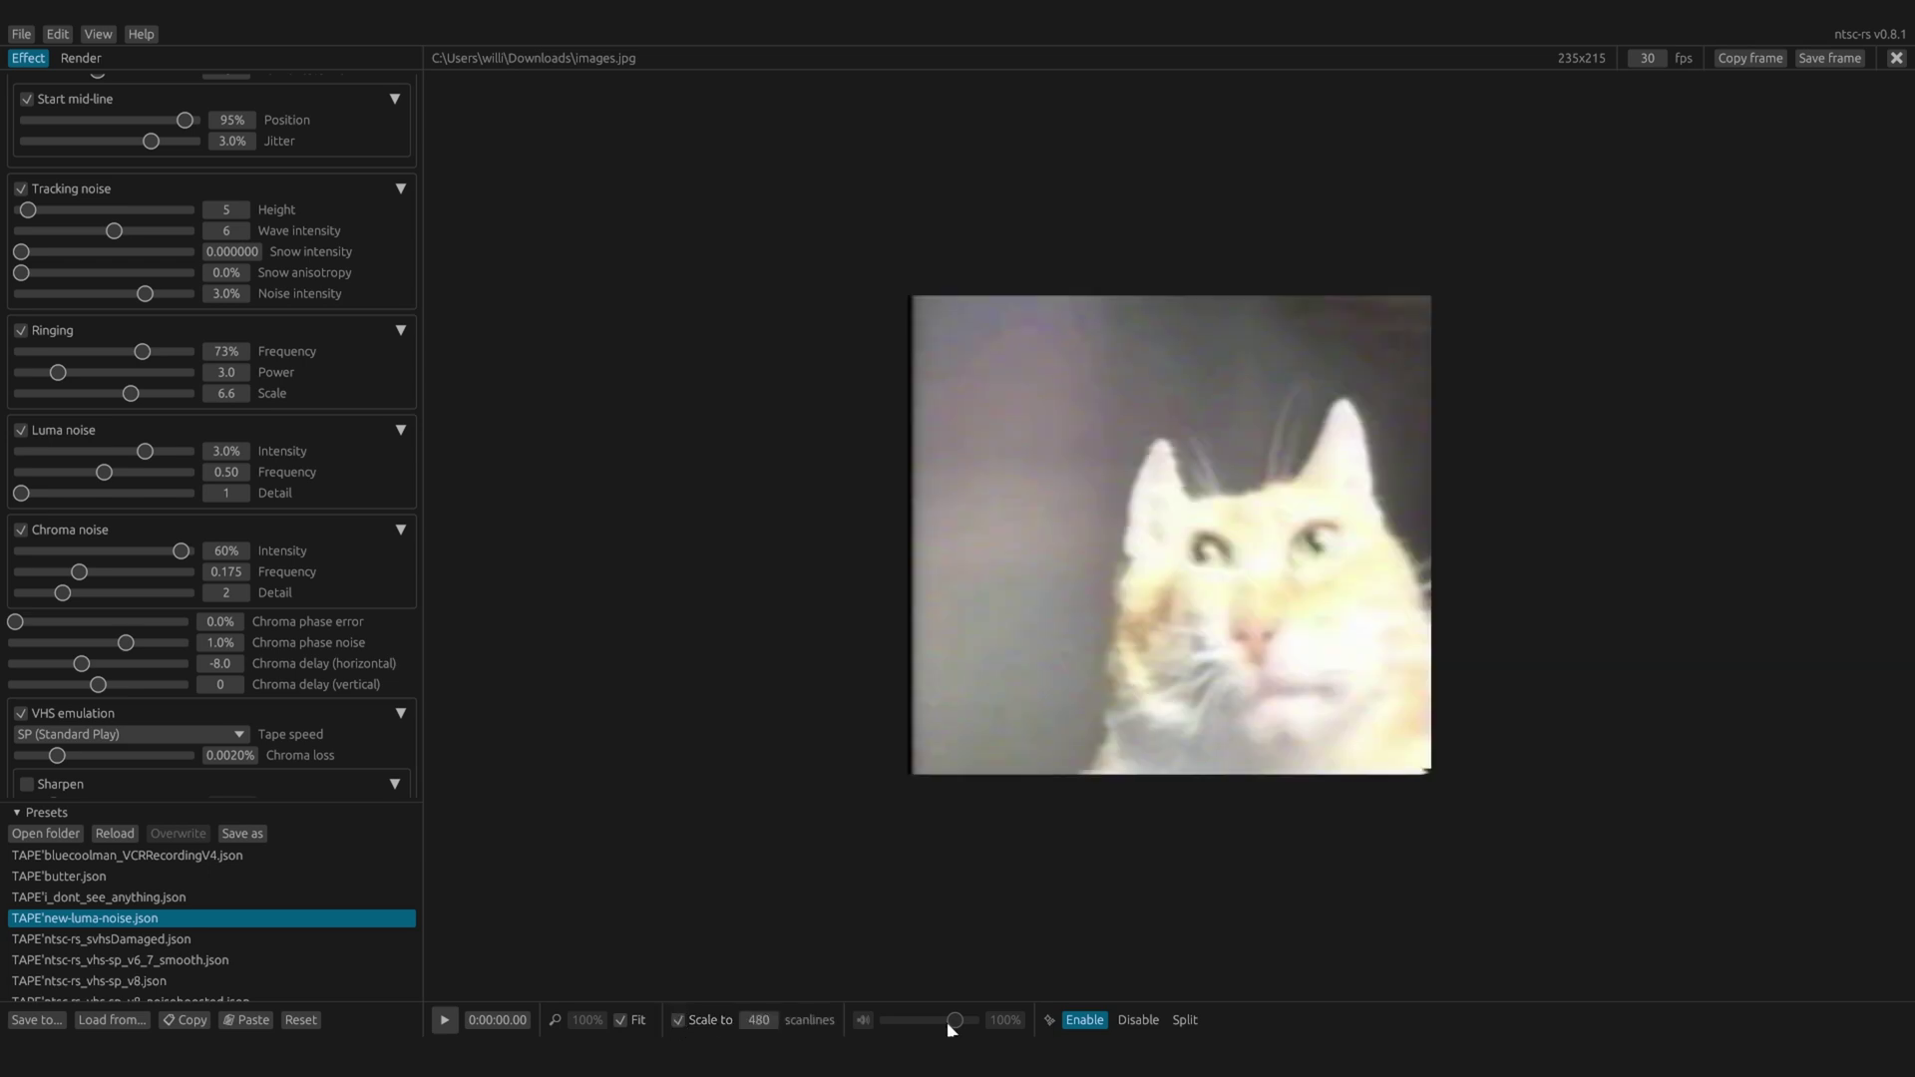
# Step: Switch between original and split views, then reapply bluecoolman_VCRRecordingV4.json
pyautogui.click(1138, 1019)
pyautogui.click(1183, 1019)
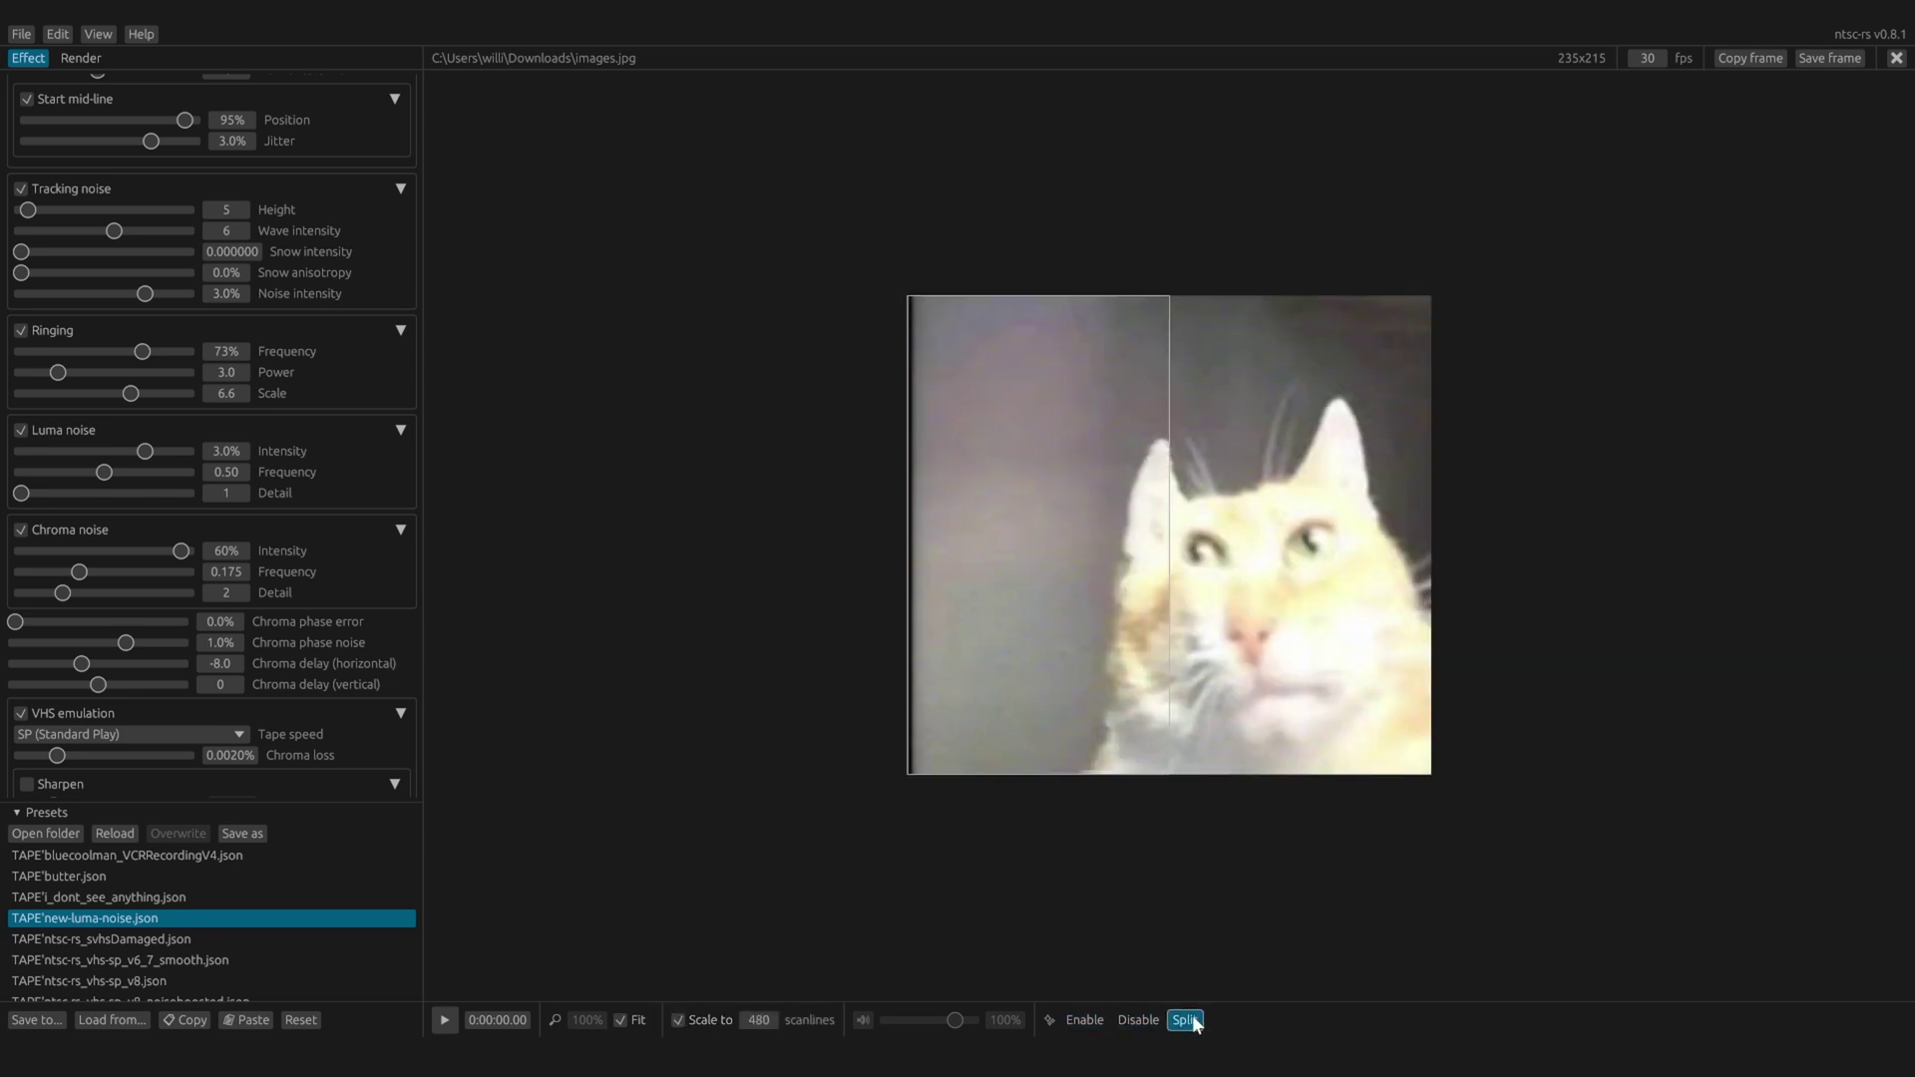
pyautogui.click(371, 854)
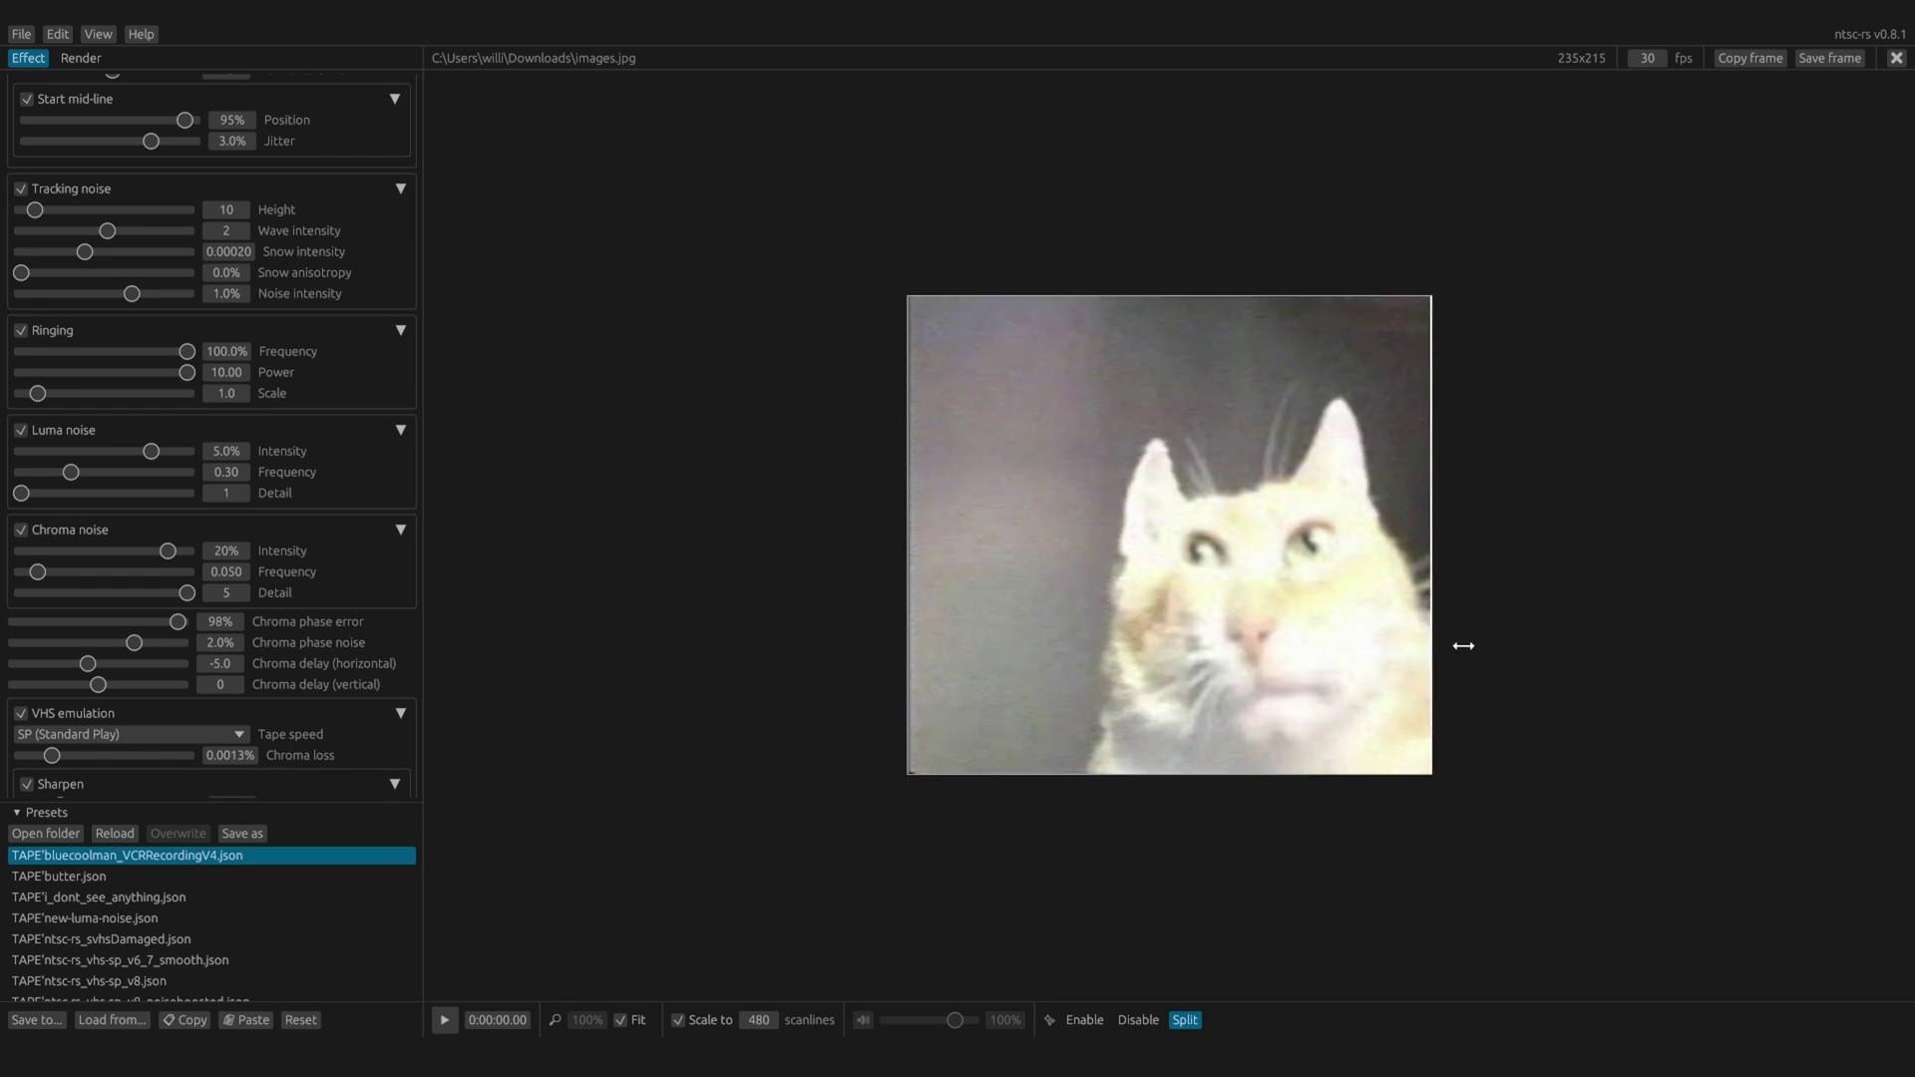
pyautogui.scroll(2, 176, 926)
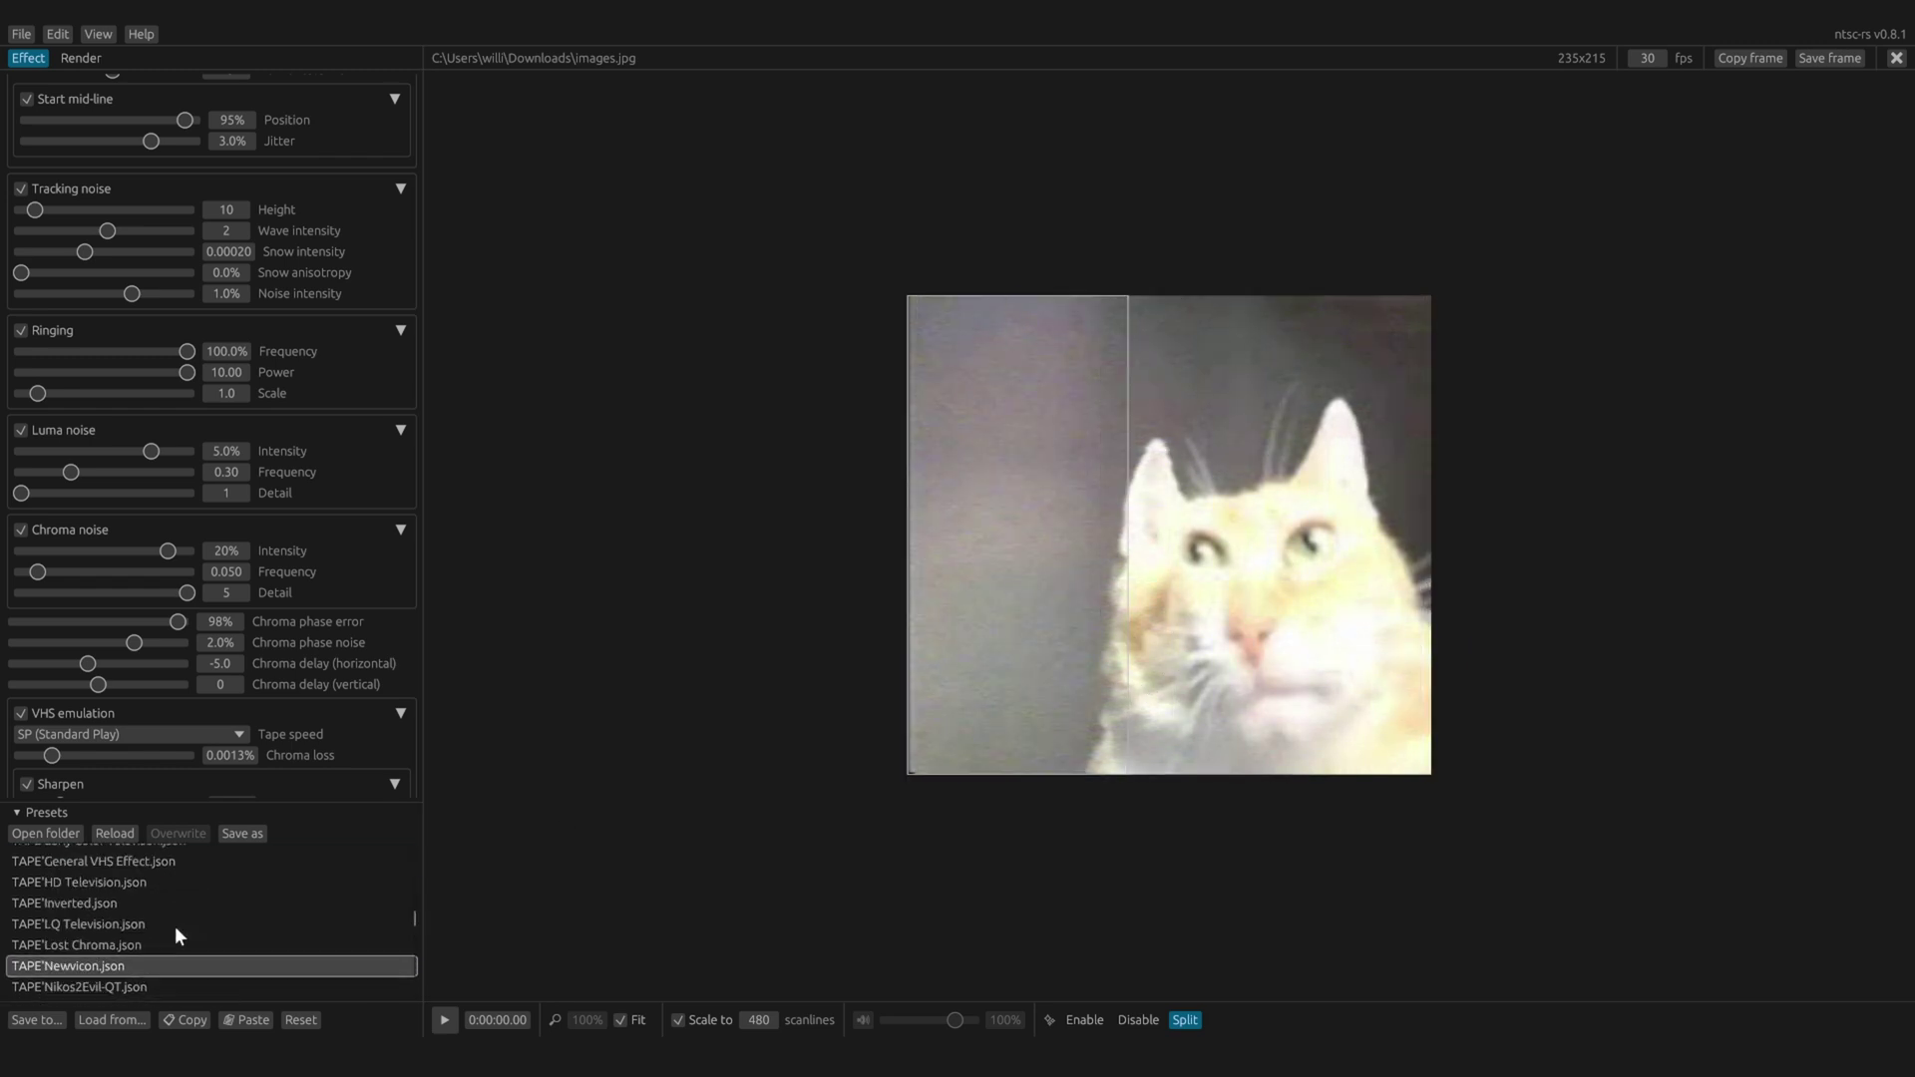